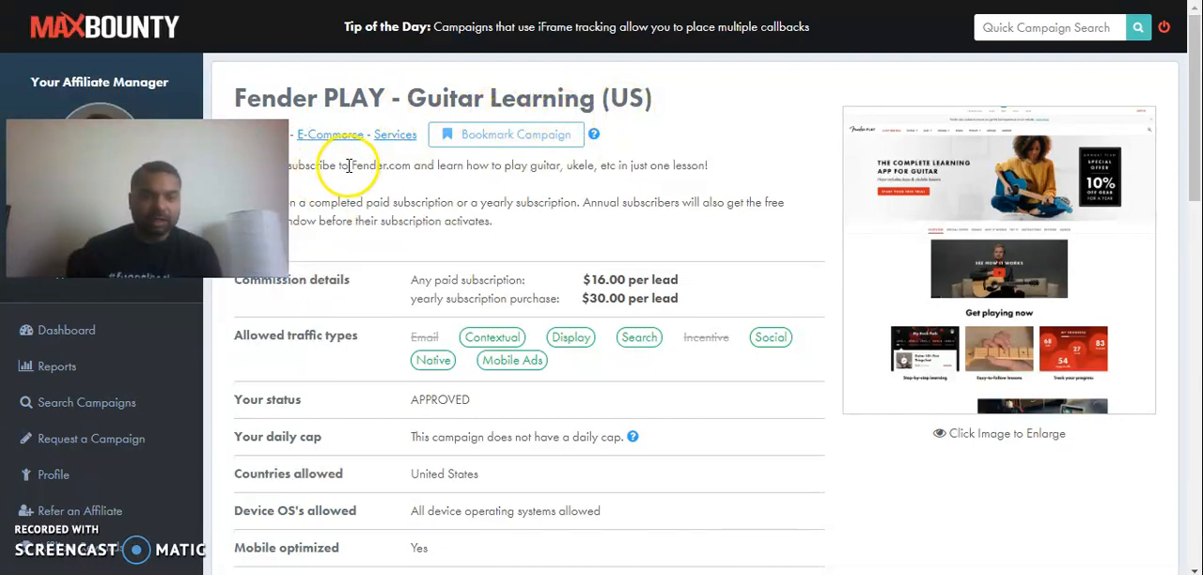
Highlight the phrase "learn how to play guitar" in the Fender PLAY campaign description and review the commission details and allowed traffic types.
left_click(438, 166)
left_click_drag(437, 166, 563, 167)
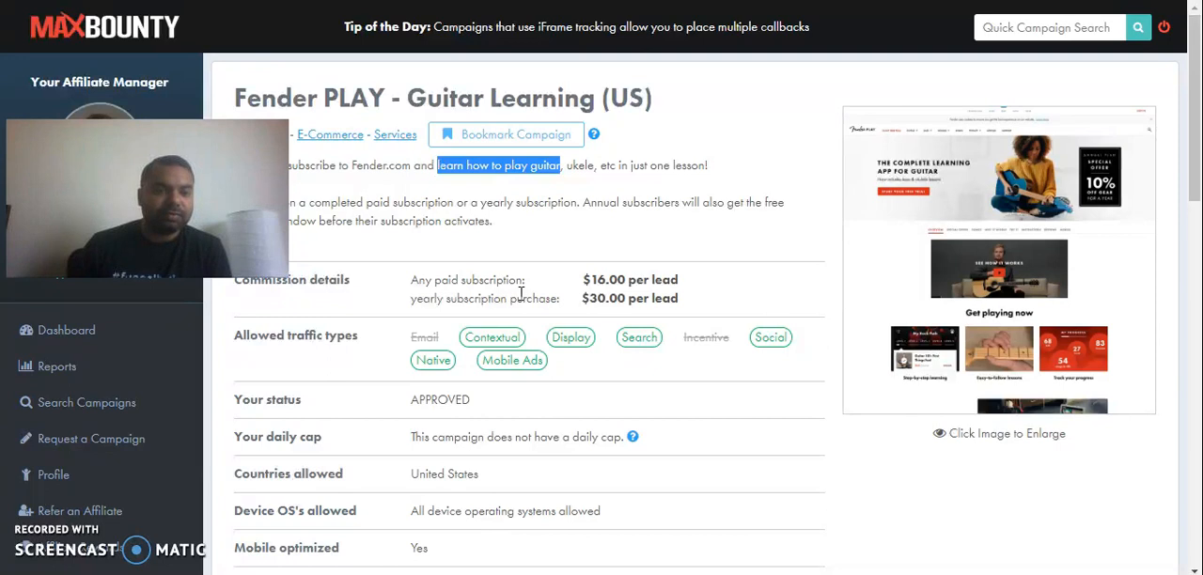
mouse_move(630, 346)
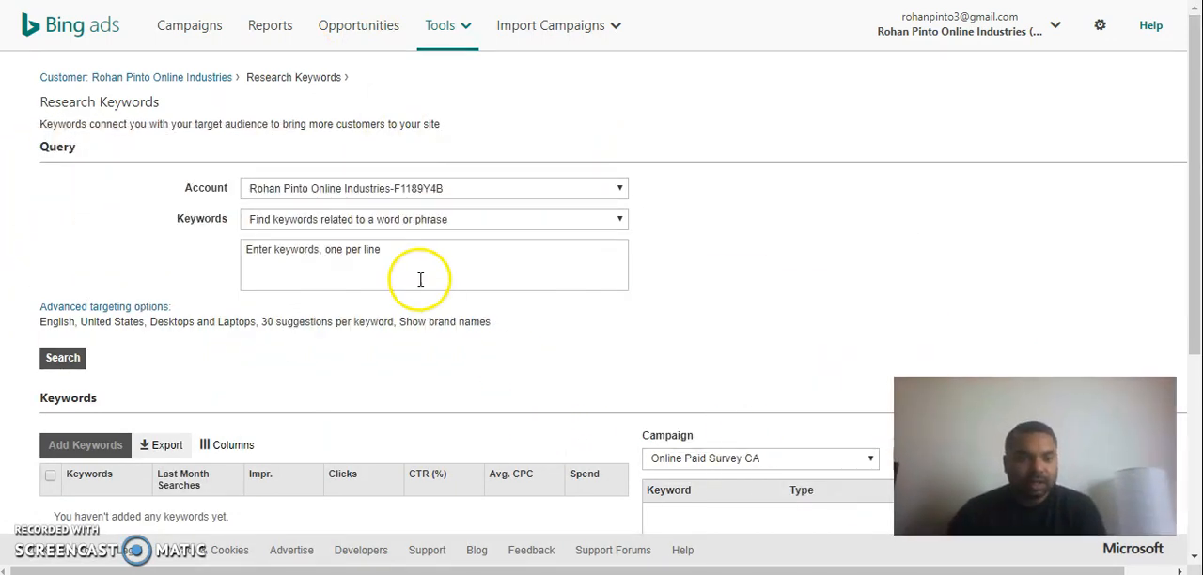
In Bing Ads Research Keywords, search for keywords related to "learn how to play guitar online" and "learn guitar online".
left_click(385, 242)
type("learn")
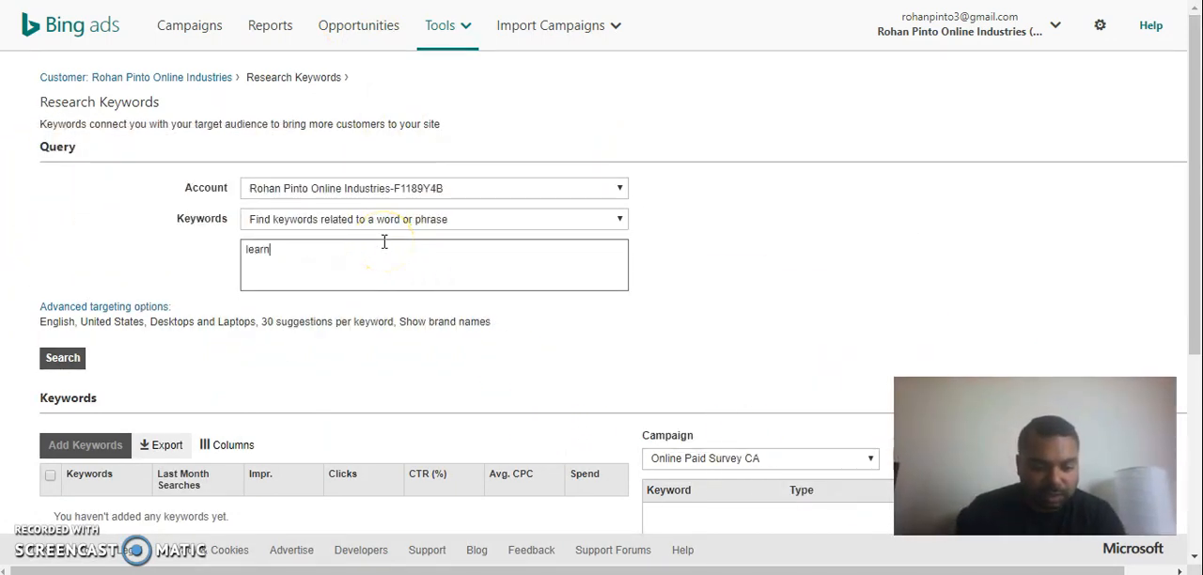
type(" how to play gu")
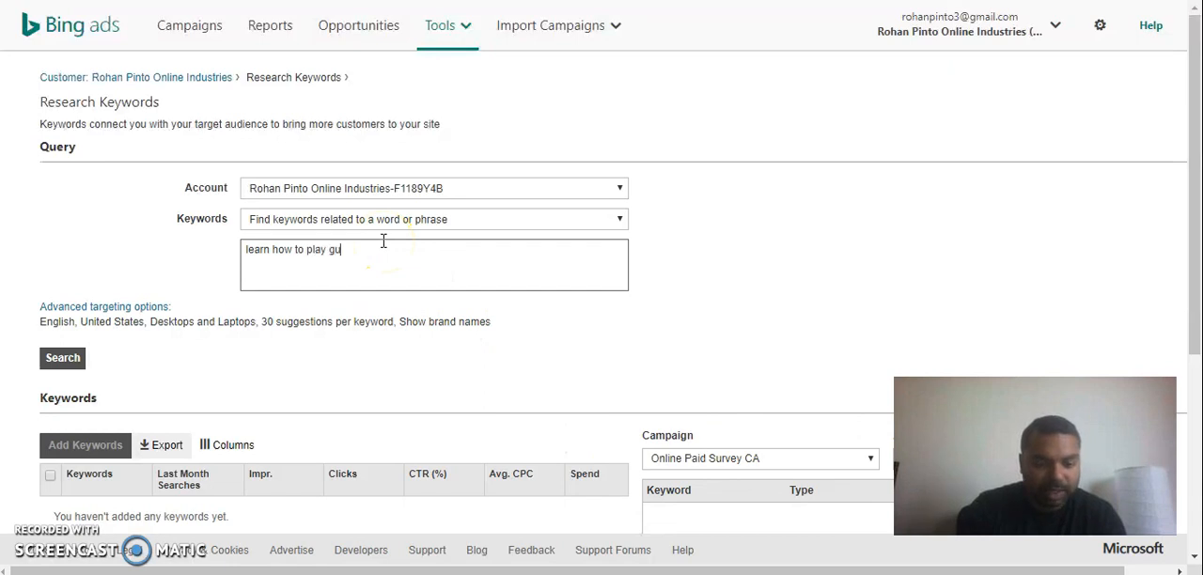
type("itar online")
key("Return")
type("learn guitar online")
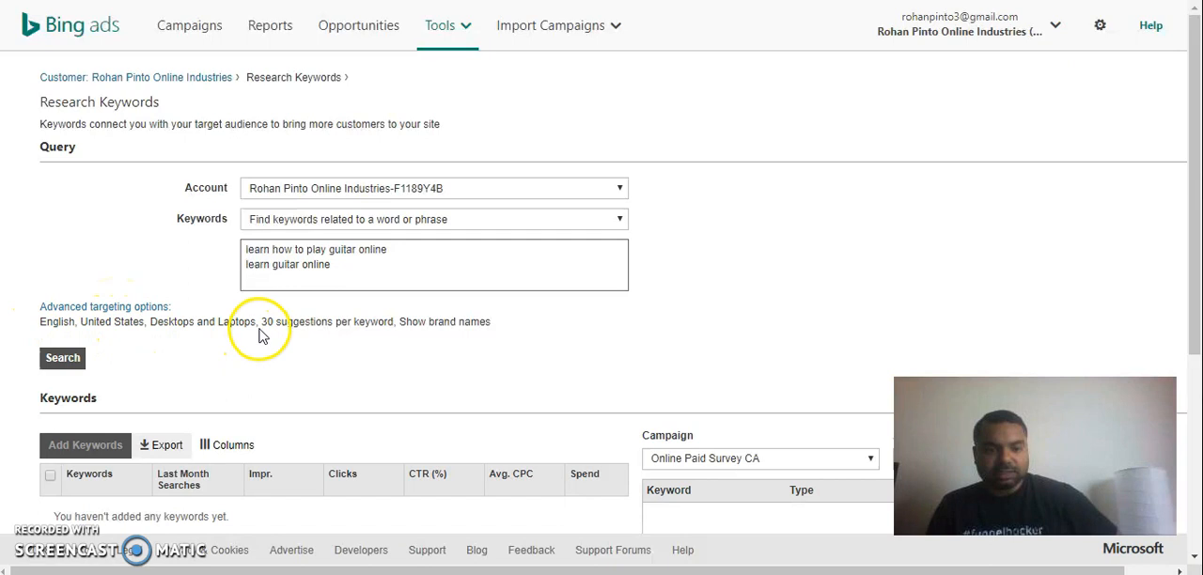
left_click(68, 359)
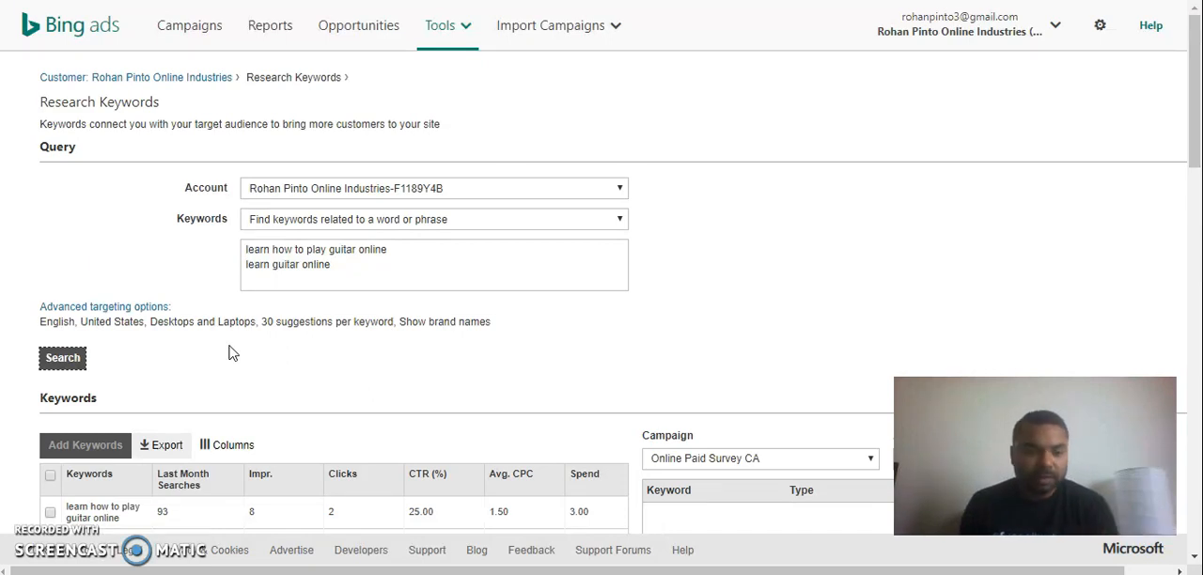
Select all the suggested keywords, export them, and open the downloaded keyword suggestions file in Excel.
scroll(233, 353, "down", 3)
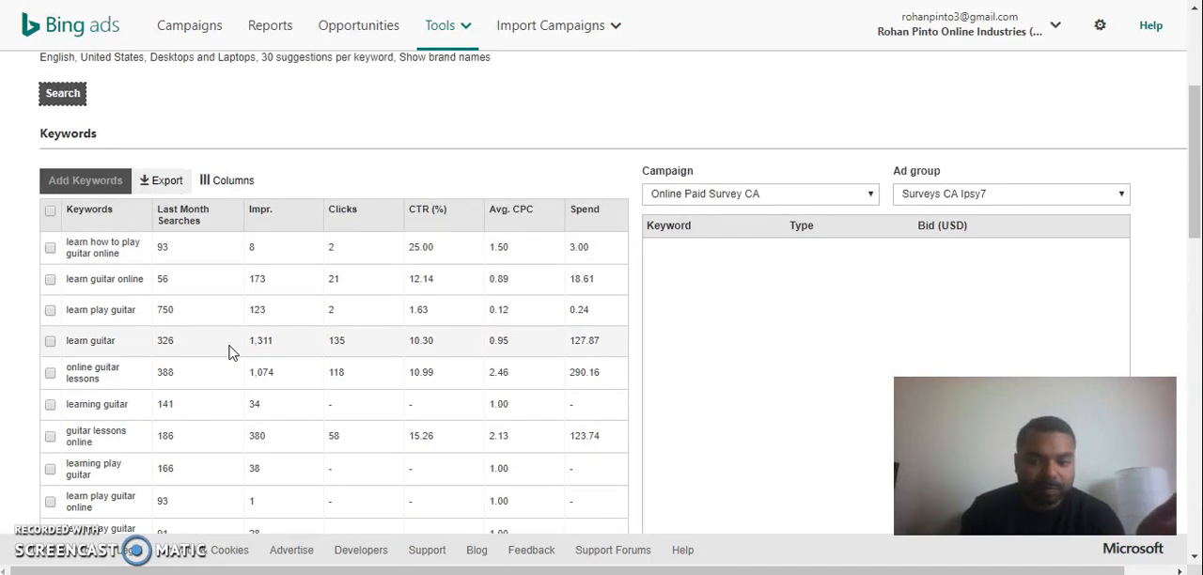
scroll(233, 353, "down", 1)
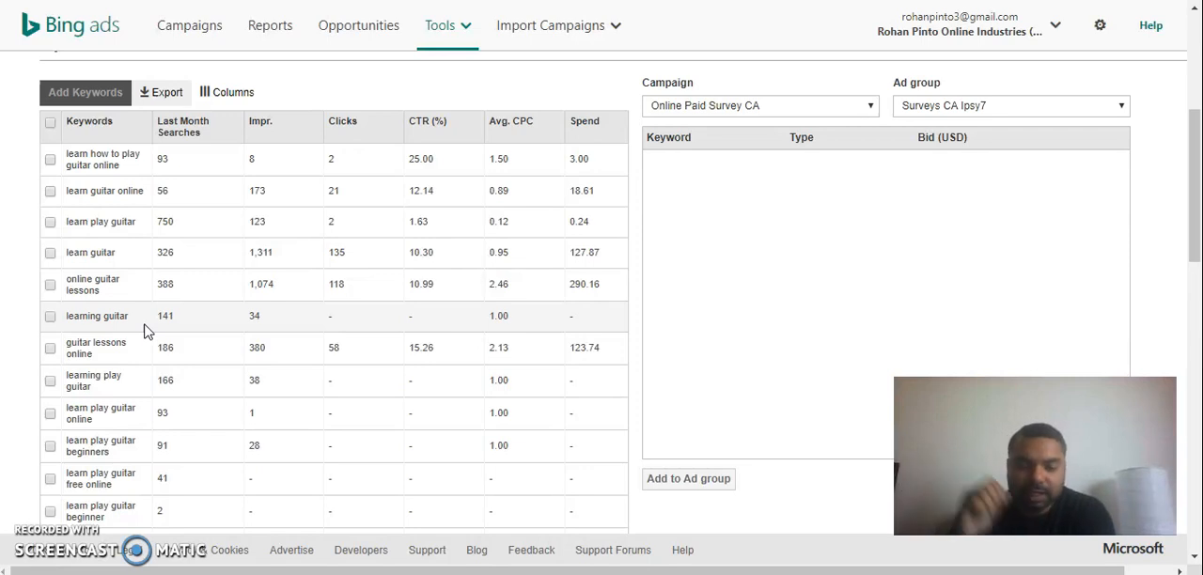
left_click(50, 122)
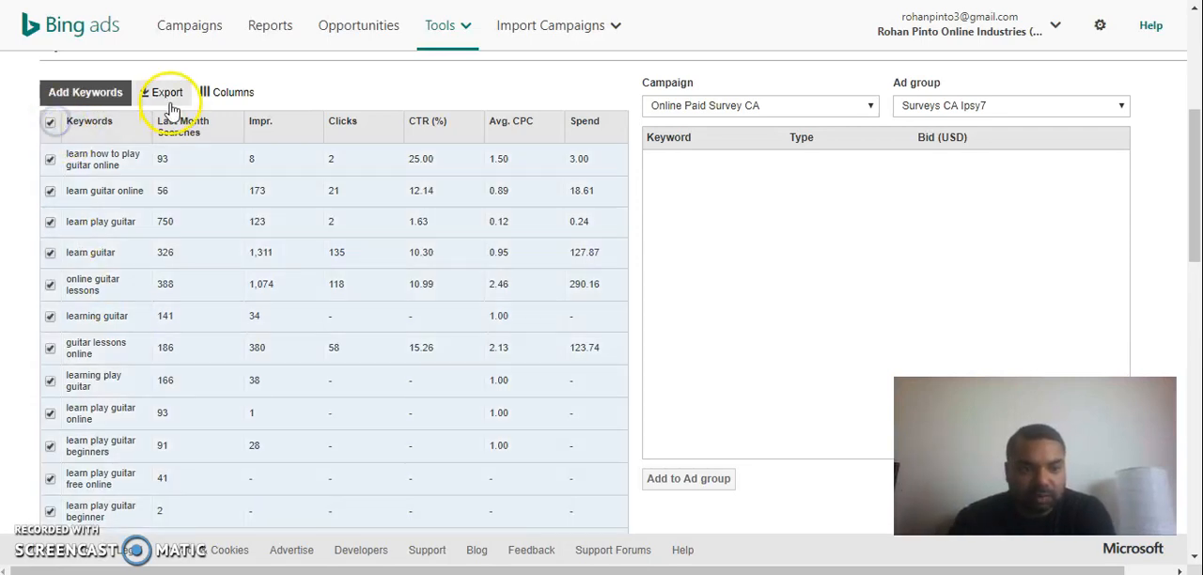
left_click(167, 93)
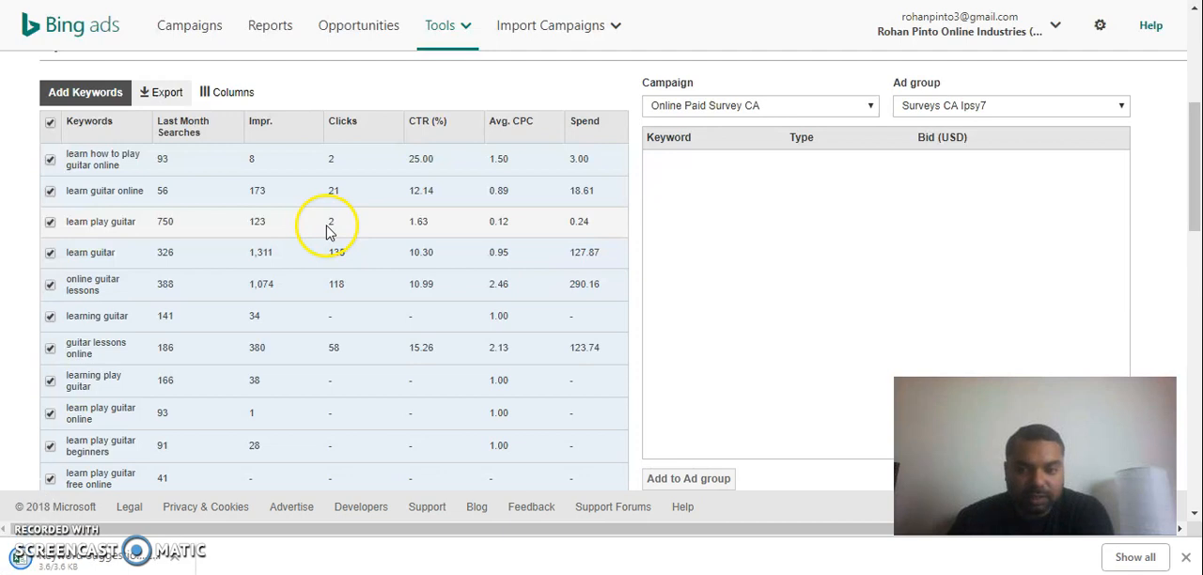
left_click(76, 557)
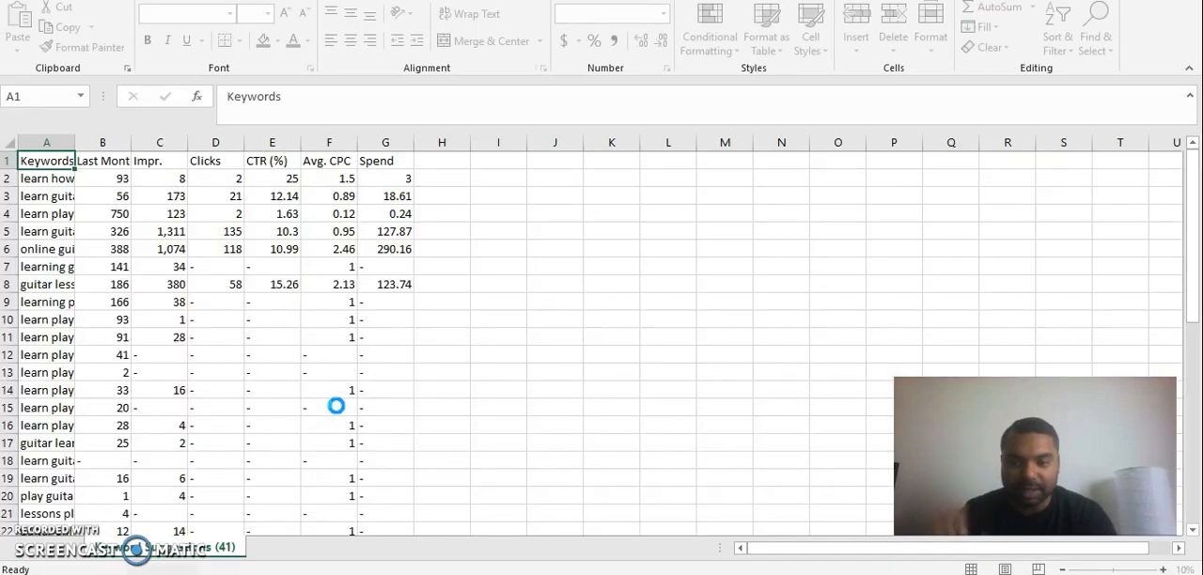
key("alt+Tab")
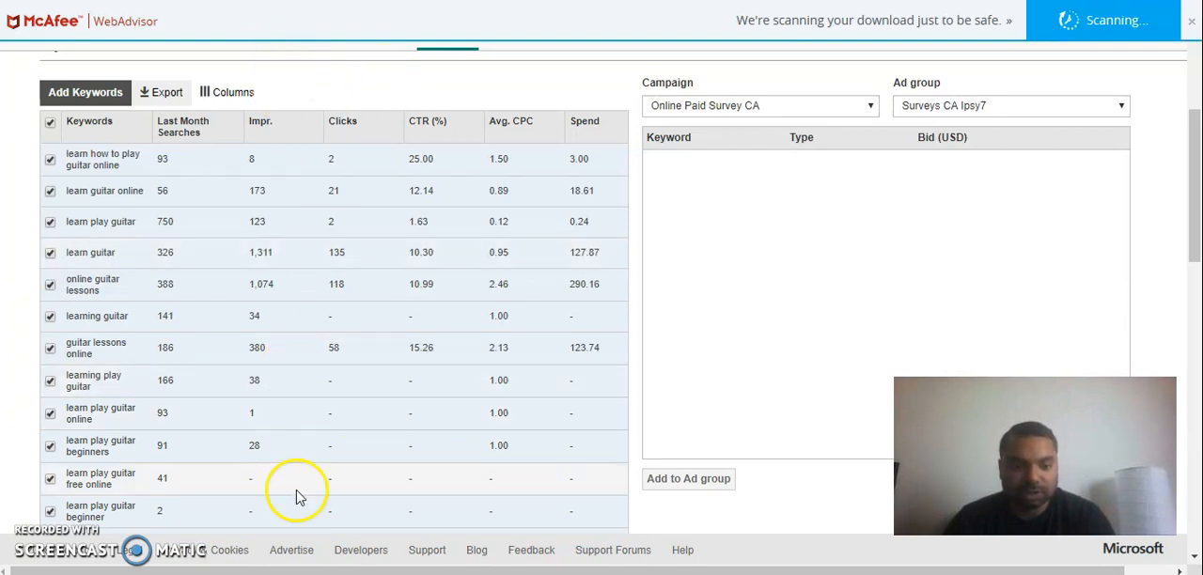
key("alt+Tab")
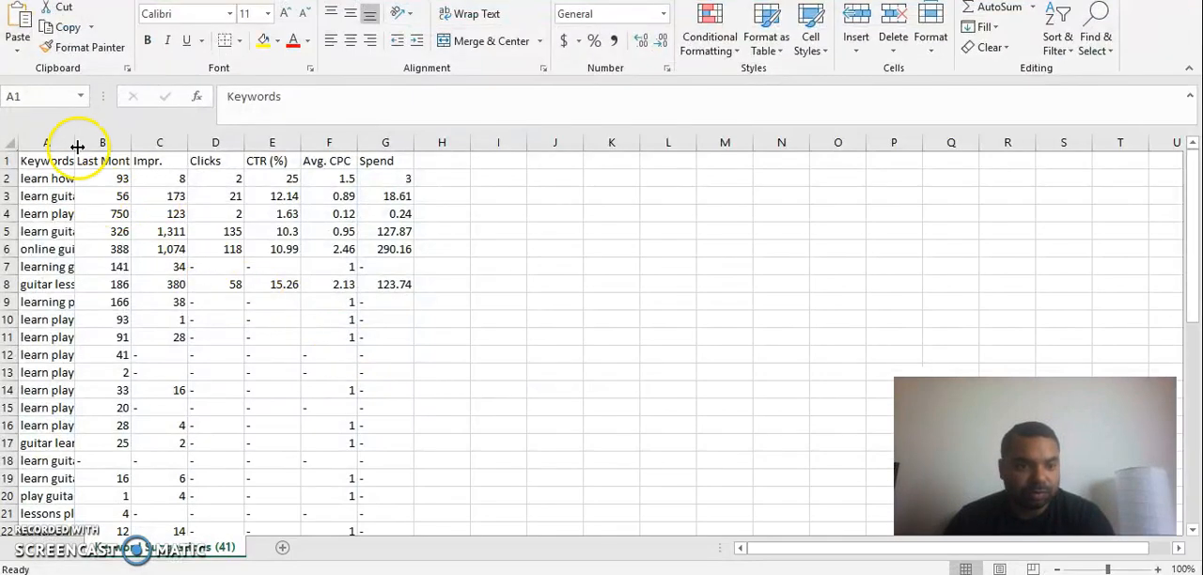
Widen the Keywords column to show the full phrases and add filters to the header row.
left_click_drag(76, 141, 207, 142)
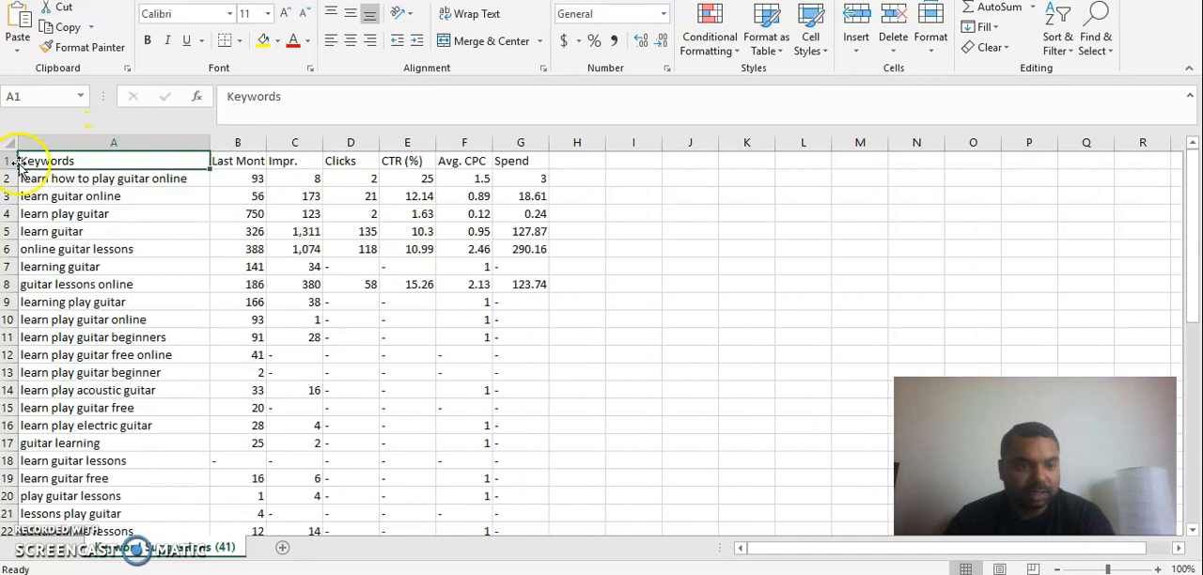
left_click(7, 160)
left_click(1058, 43)
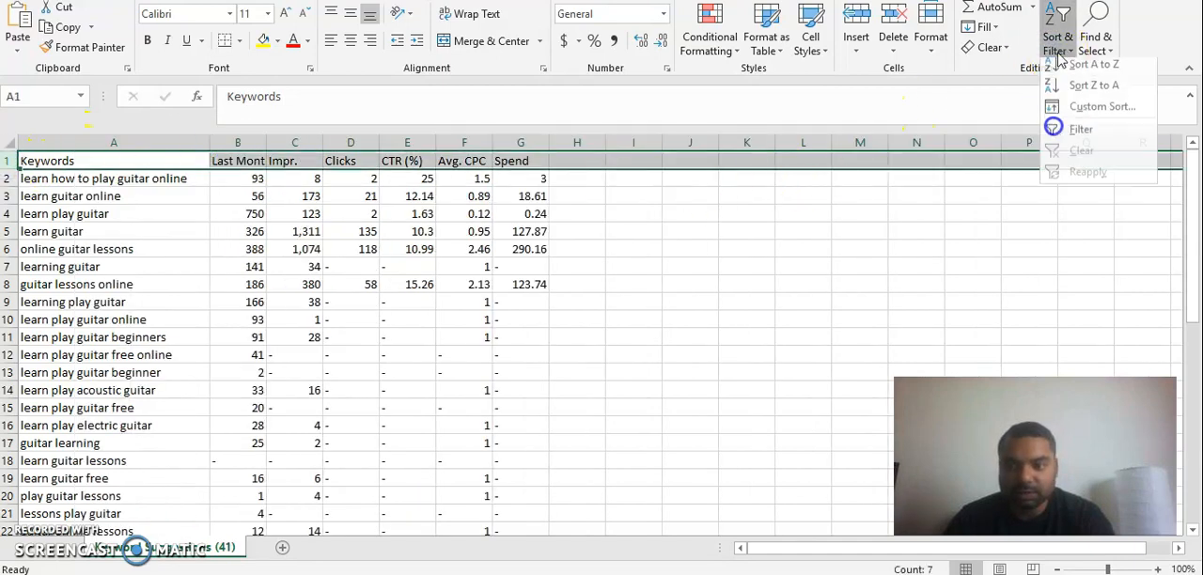
left_click(1076, 135)
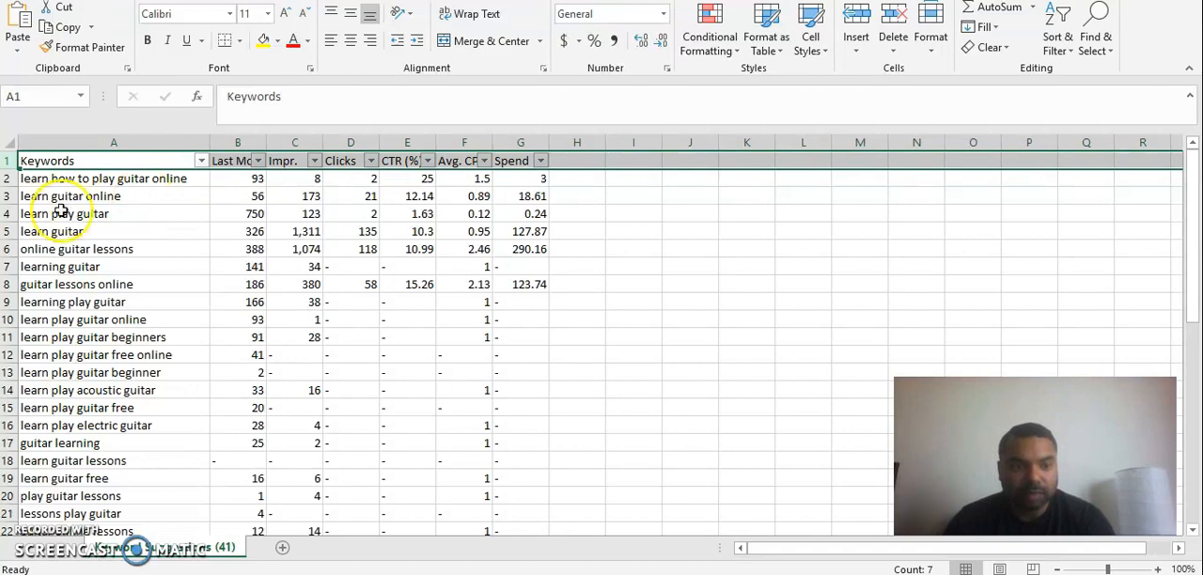
Delete the rows for the keywords "learn play guitar", "learn guitar" and "learning guitar".
left_click(8, 214)
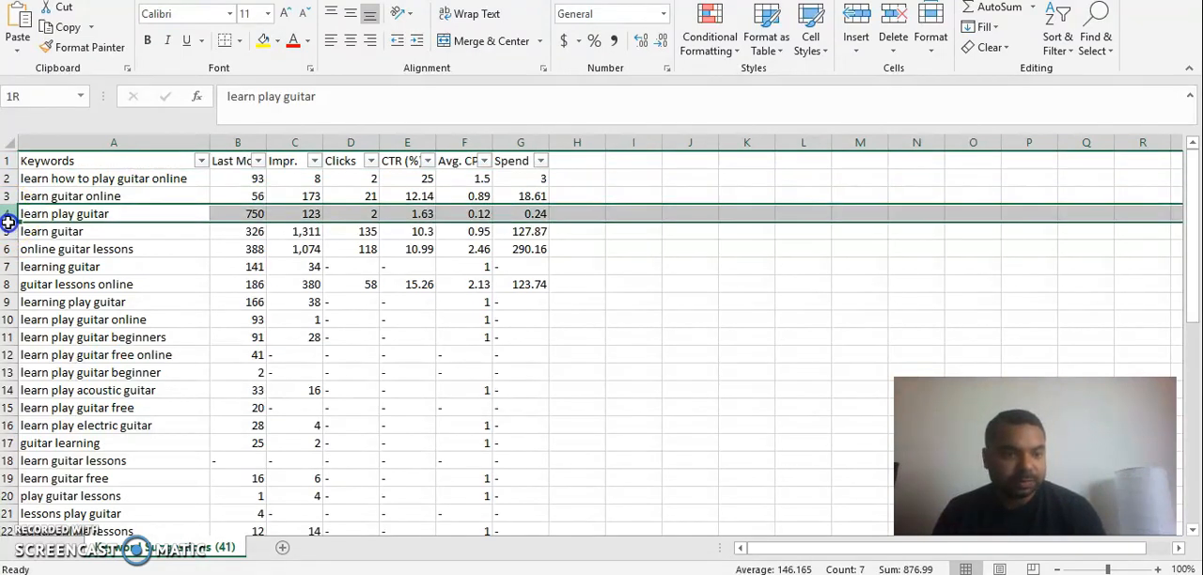
left_click_drag(8, 215, 7, 231)
right_click(8, 232)
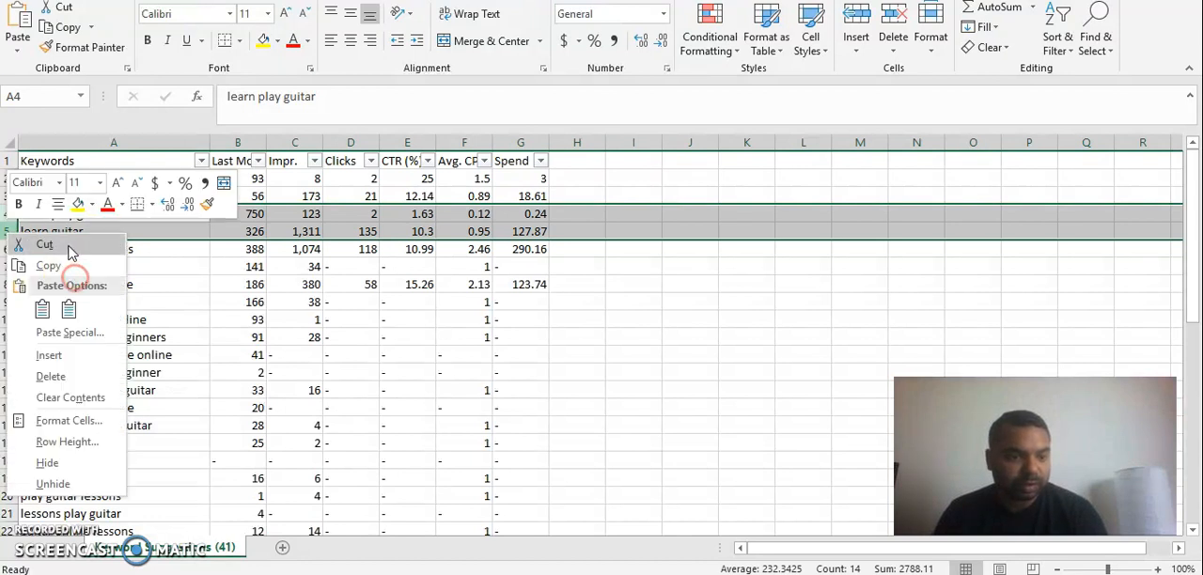
left_click(51, 378)
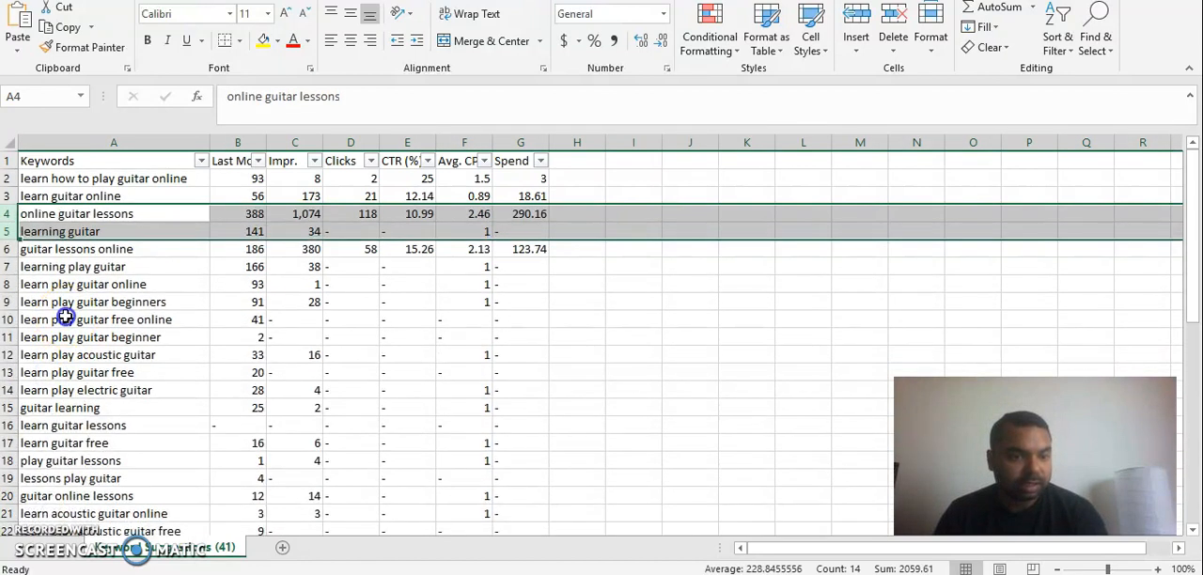
left_click(59, 315)
right_click(7, 232)
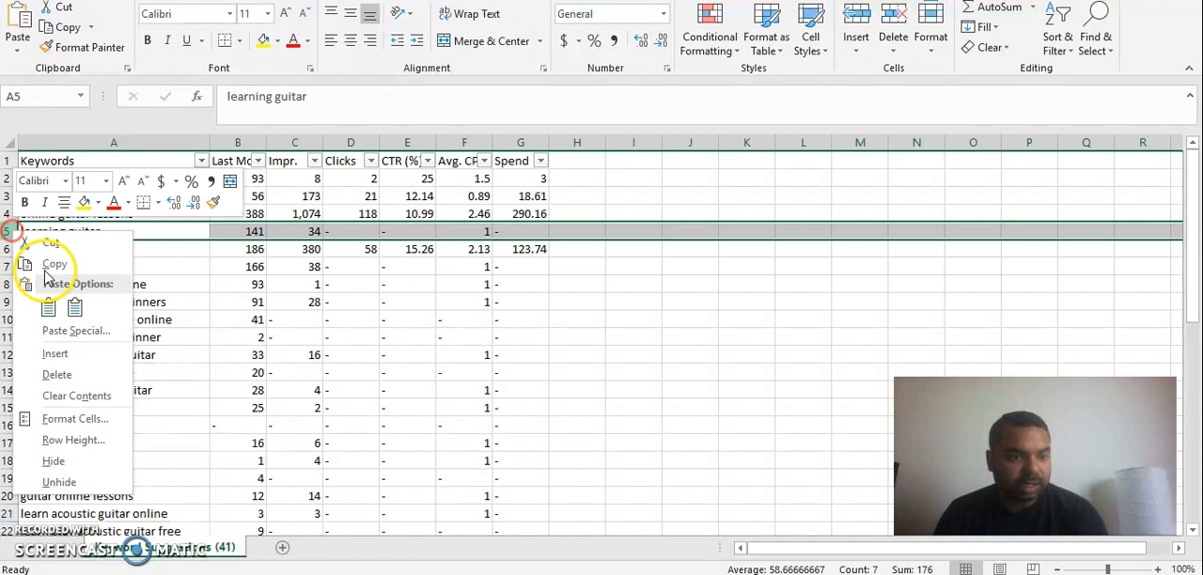
left_click(49, 374)
left_click(59, 360)
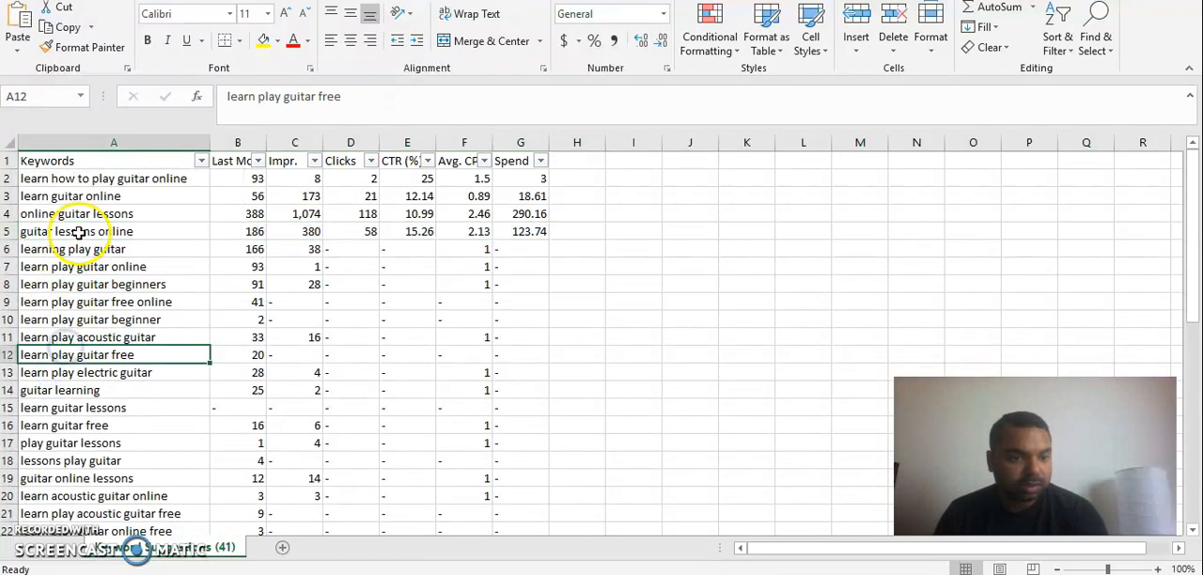
Delete rows 6, 8, 10 through 18 and 21 together, removing the keywords without "online" such as "learning play guitar" and "guitar learning".
left_click(9, 249)
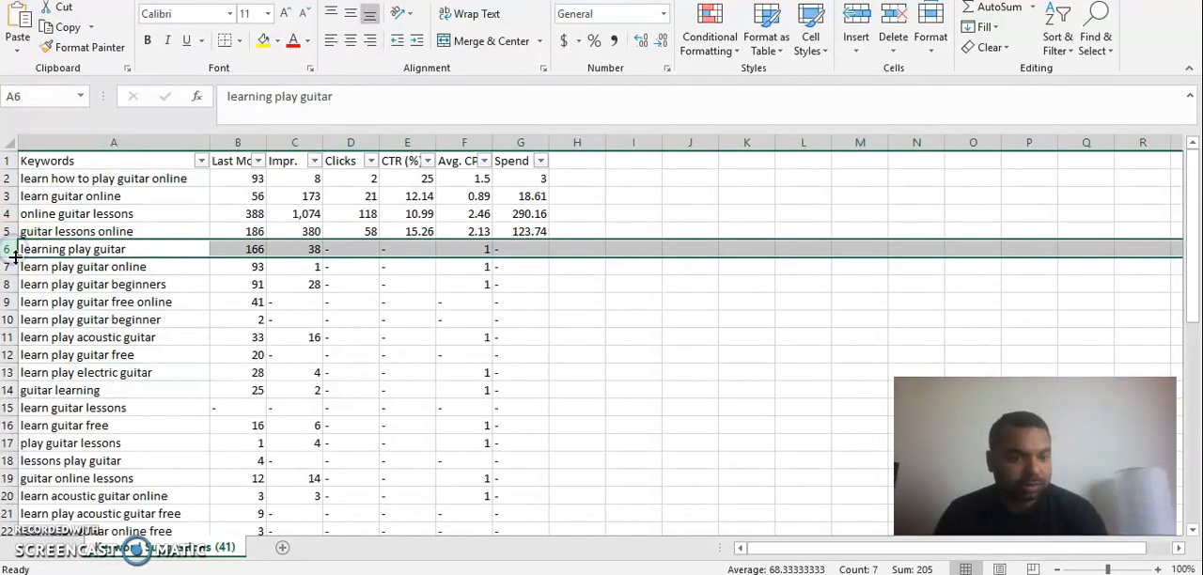
left_click(11, 284, "ctrl")
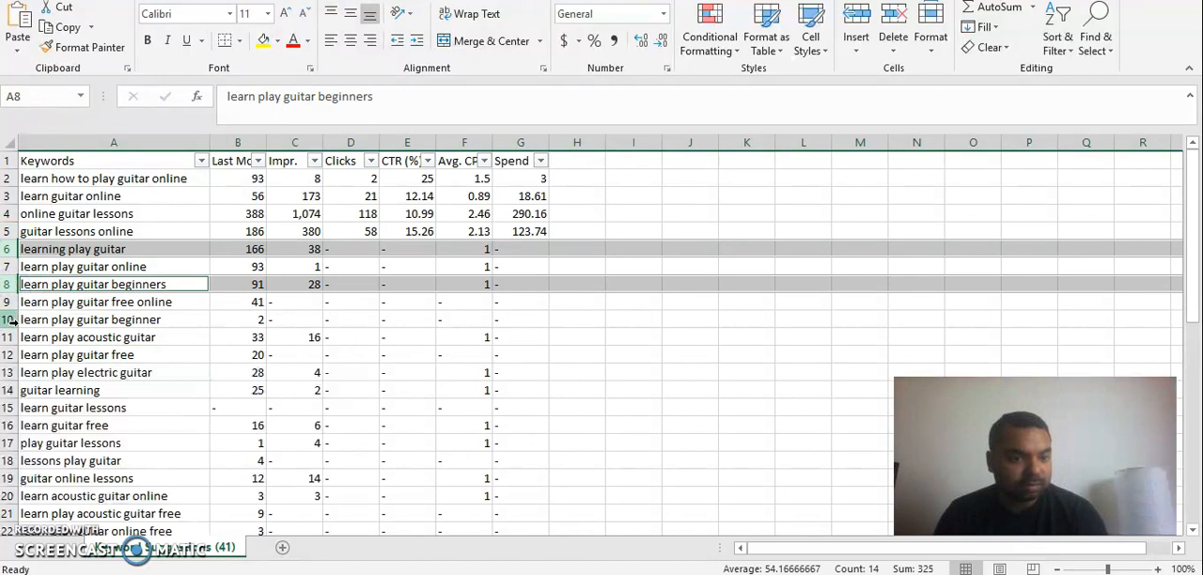
left_click(9, 320, "ctrl")
left_click(9, 337, "ctrl")
left_click(10, 355, "ctrl")
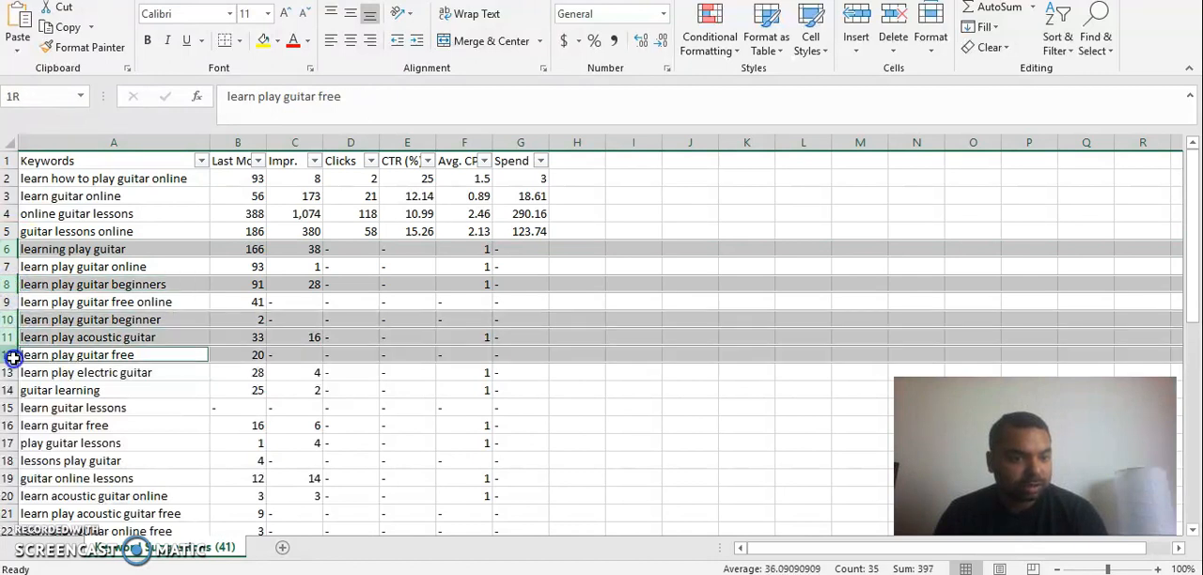
left_click(9, 372, "ctrl")
left_click(11, 390, "ctrl")
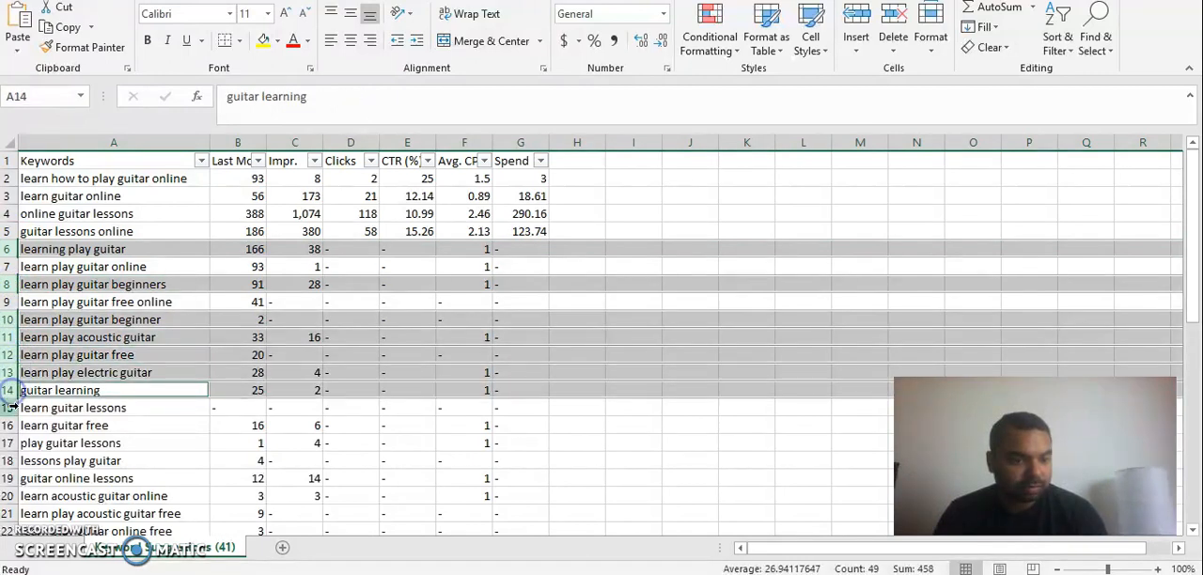
left_click(10, 408, "ctrl")
left_click(10, 425, "ctrl")
left_click(10, 443, "ctrl")
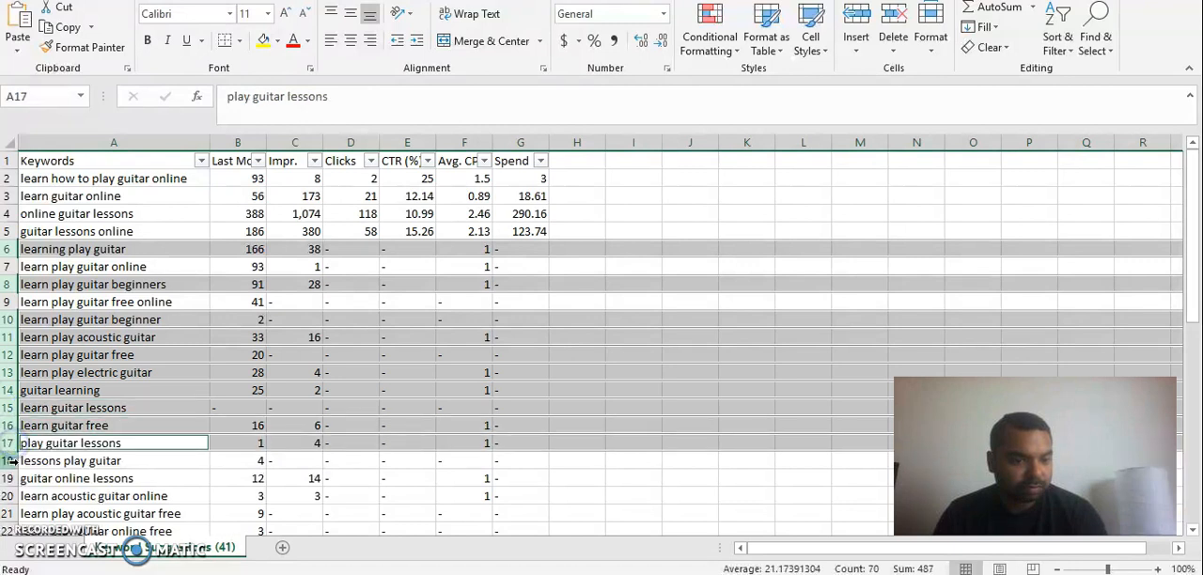
left_click(10, 461, "ctrl")
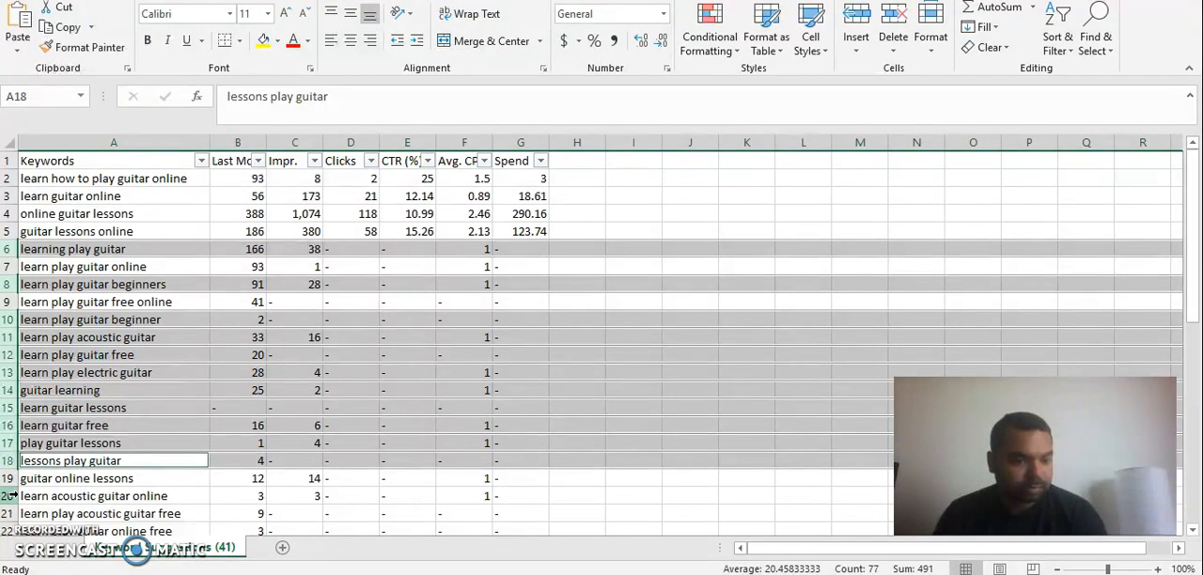
left_click(10, 514, "ctrl")
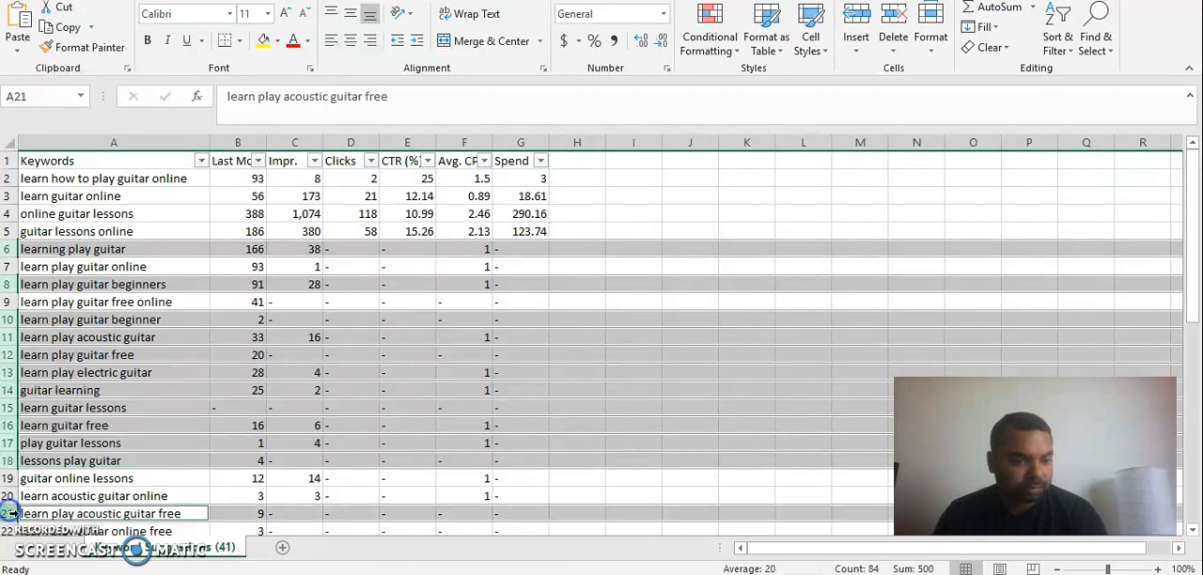
right_click(10, 514)
left_click(42, 461)
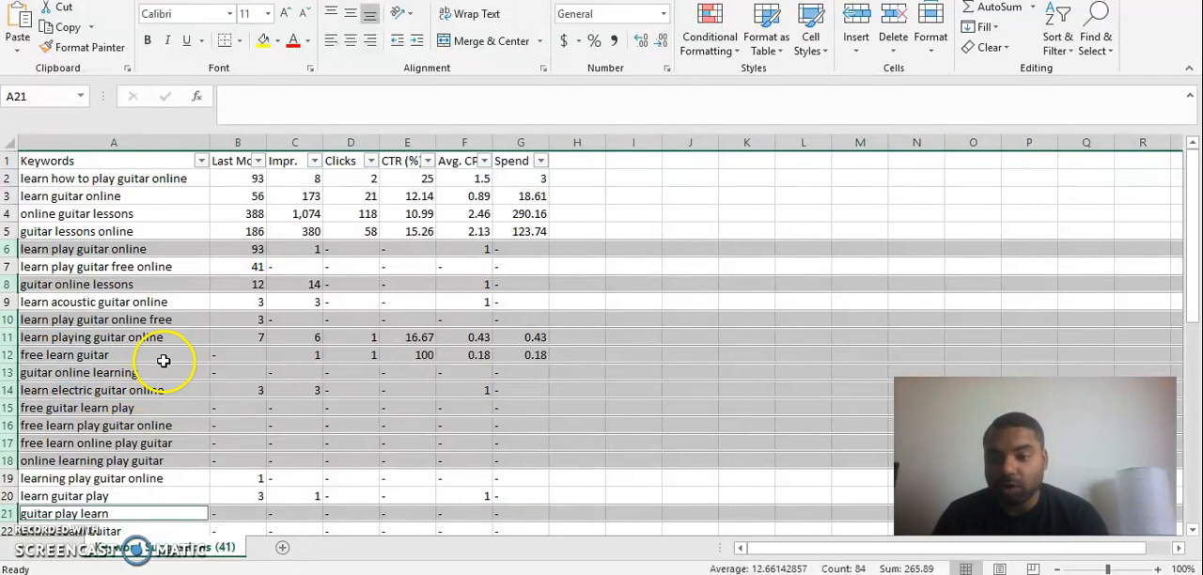
left_click(163, 360)
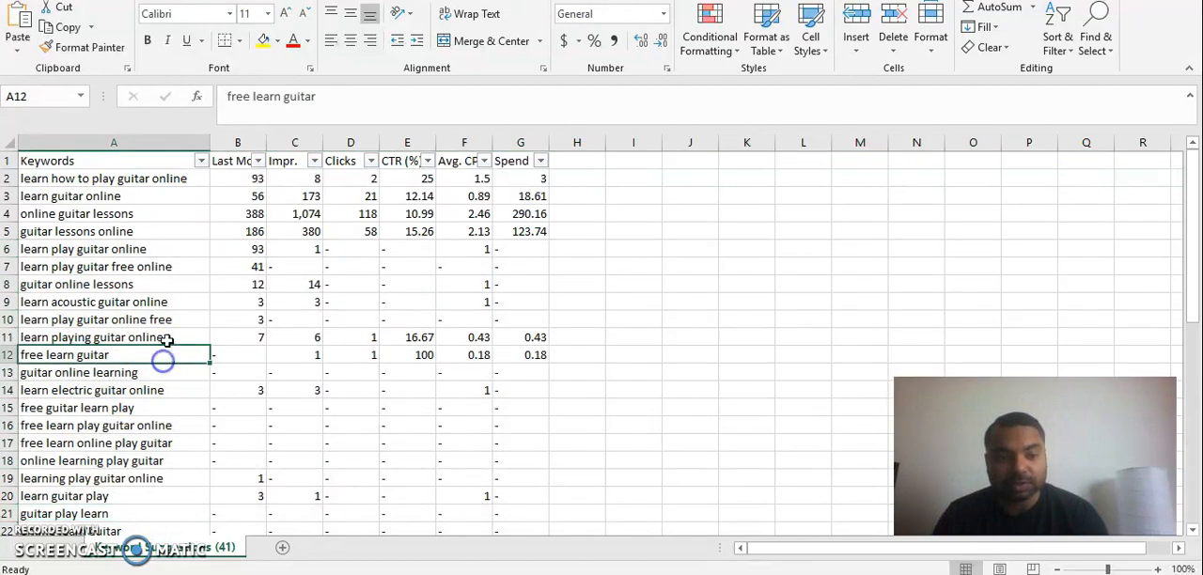
Delete the rows for the keywords "learn play guitar online free" and "free learn guitar".
left_click(10, 320)
right_click(9, 320)
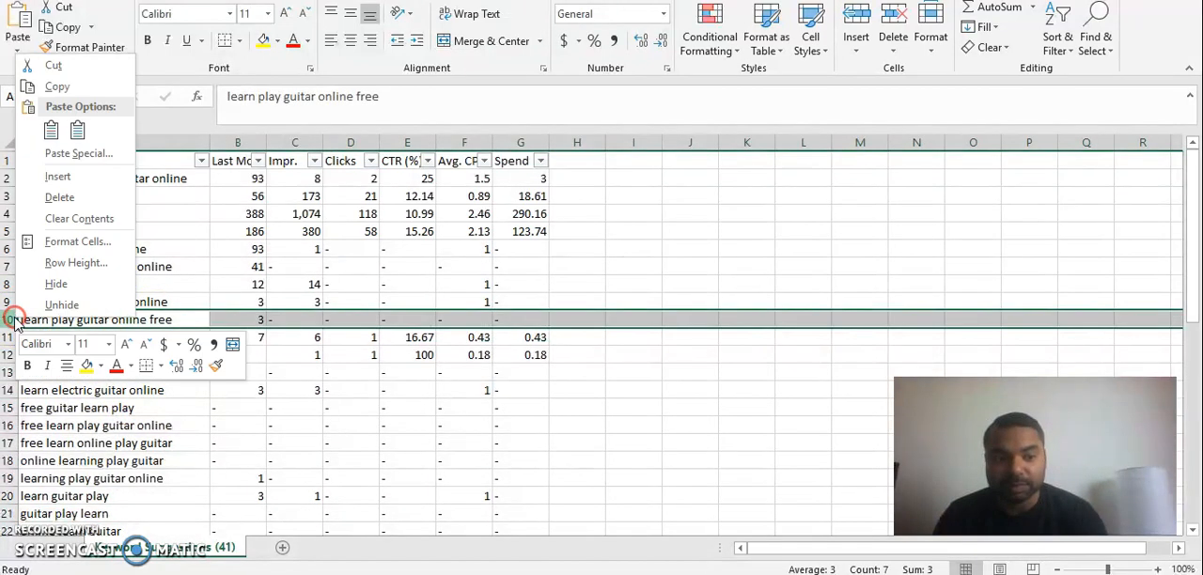
left_click(72, 207)
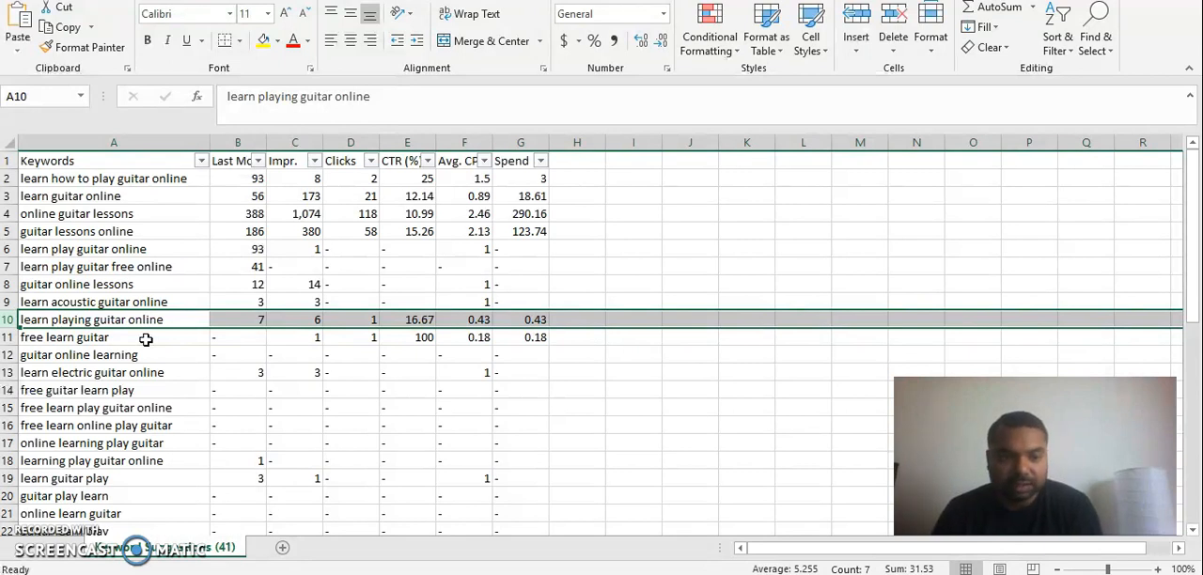
right_click(9, 339)
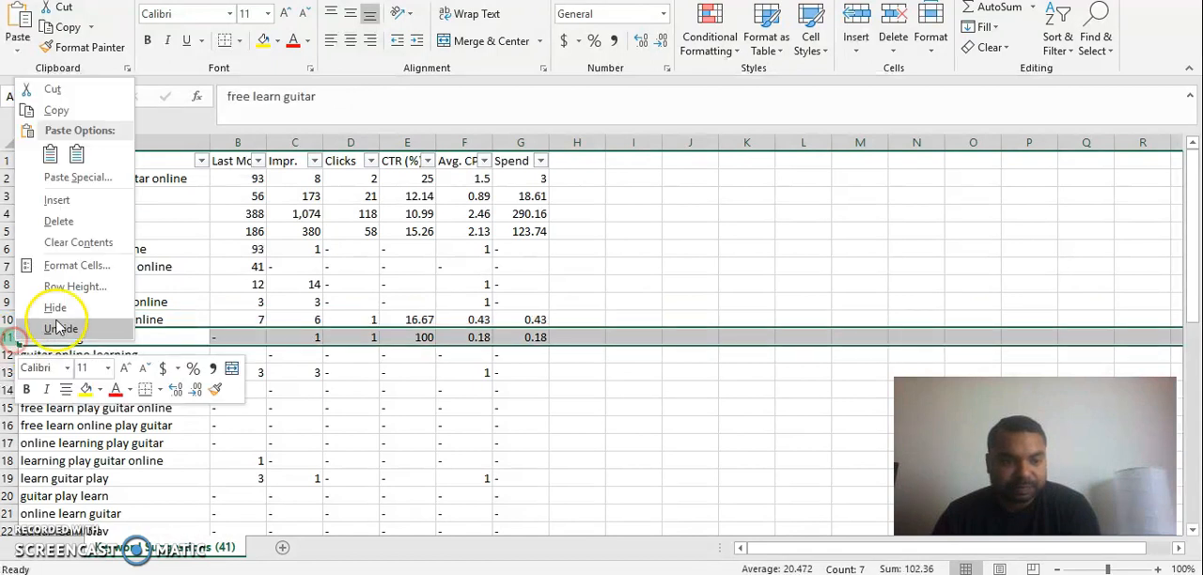
left_click(61, 223)
left_click(91, 373)
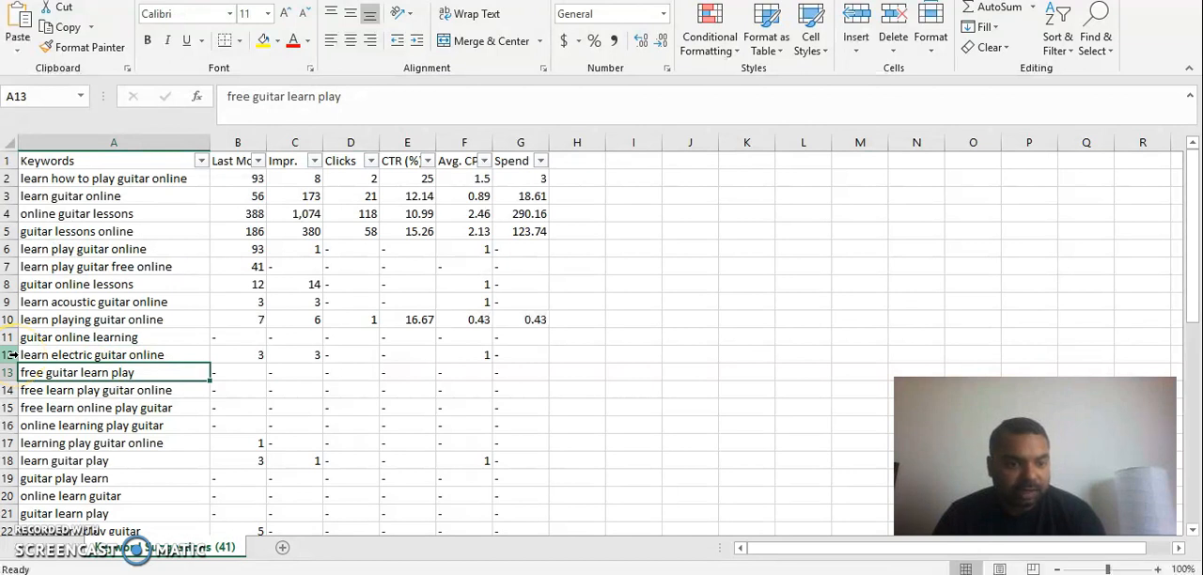
Delete rows 12 through 15, 18, 19 and 21 together, removing keywords such as "learn electric guitar online" and "guitar play learn".
left_click(9, 355)
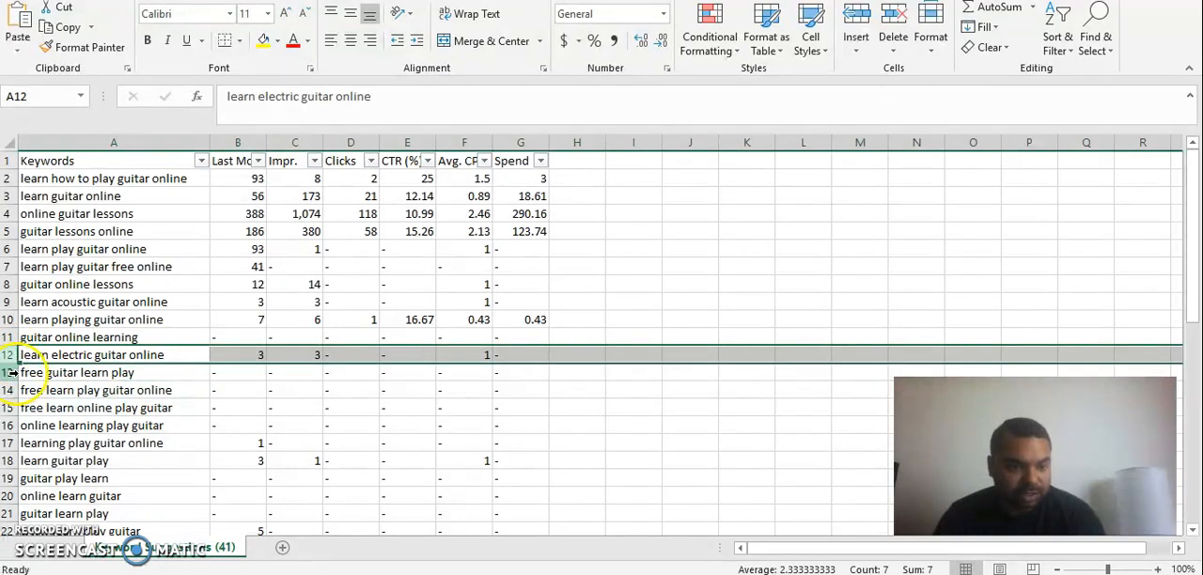
left_click(10, 372, "ctrl")
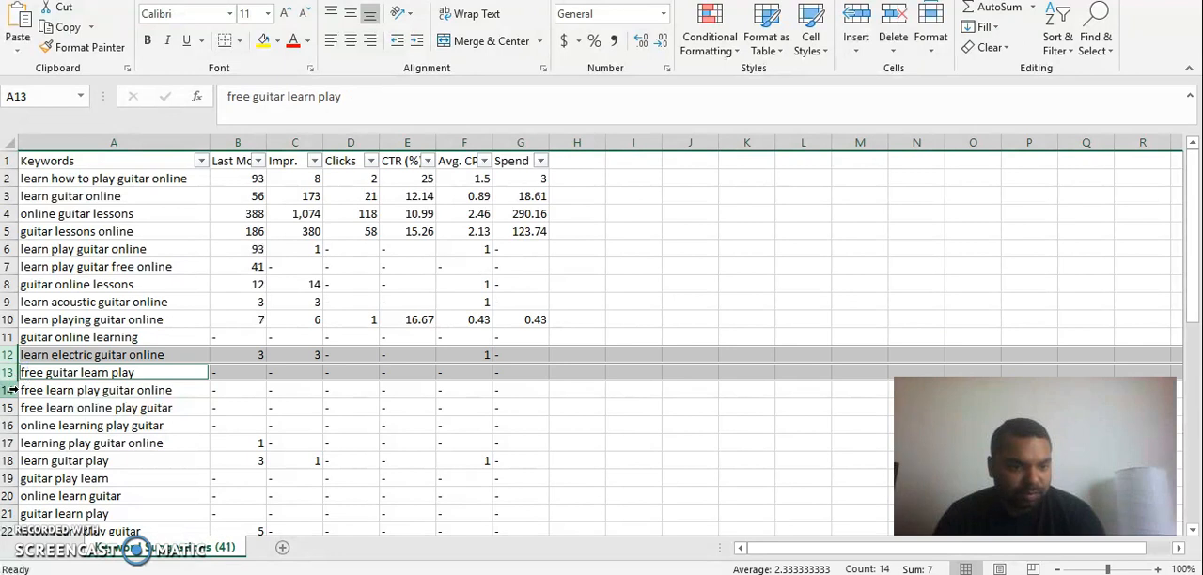
left_click(10, 390, "ctrl")
left_click(9, 408, "ctrl")
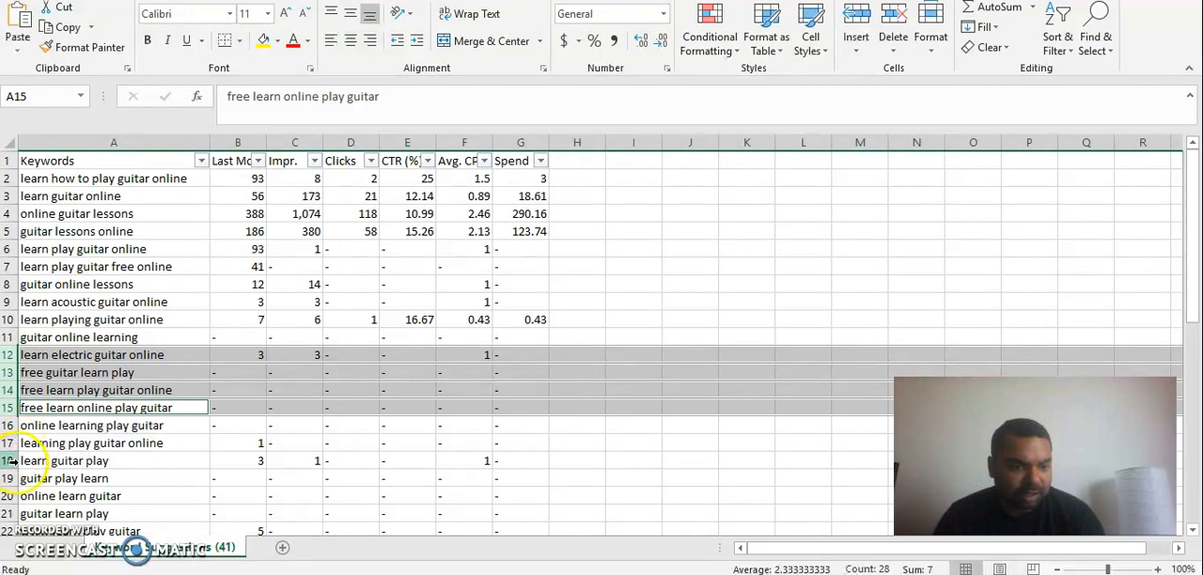
left_click(10, 461, "ctrl")
left_click(9, 479, "ctrl")
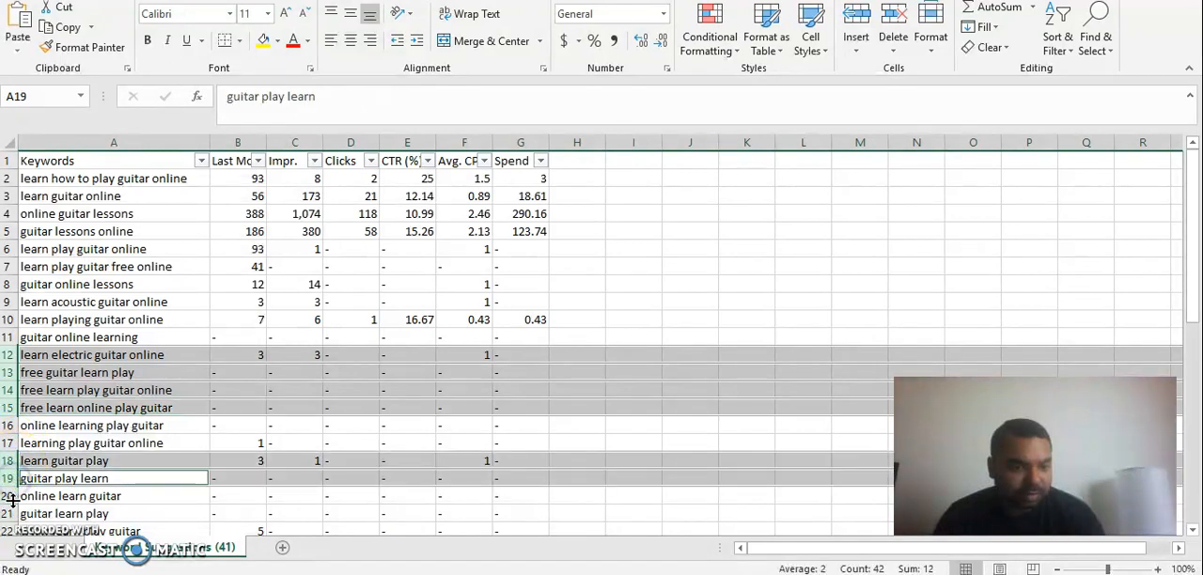
left_click(10, 514, "ctrl")
scroll(147, 510, "down", 2)
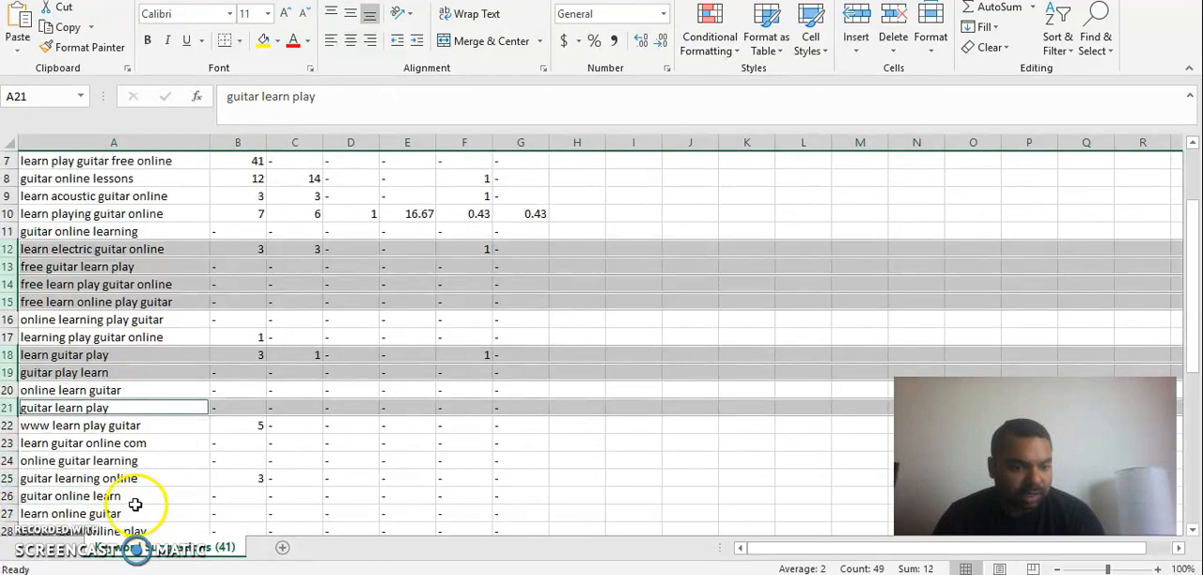
right_click(9, 408)
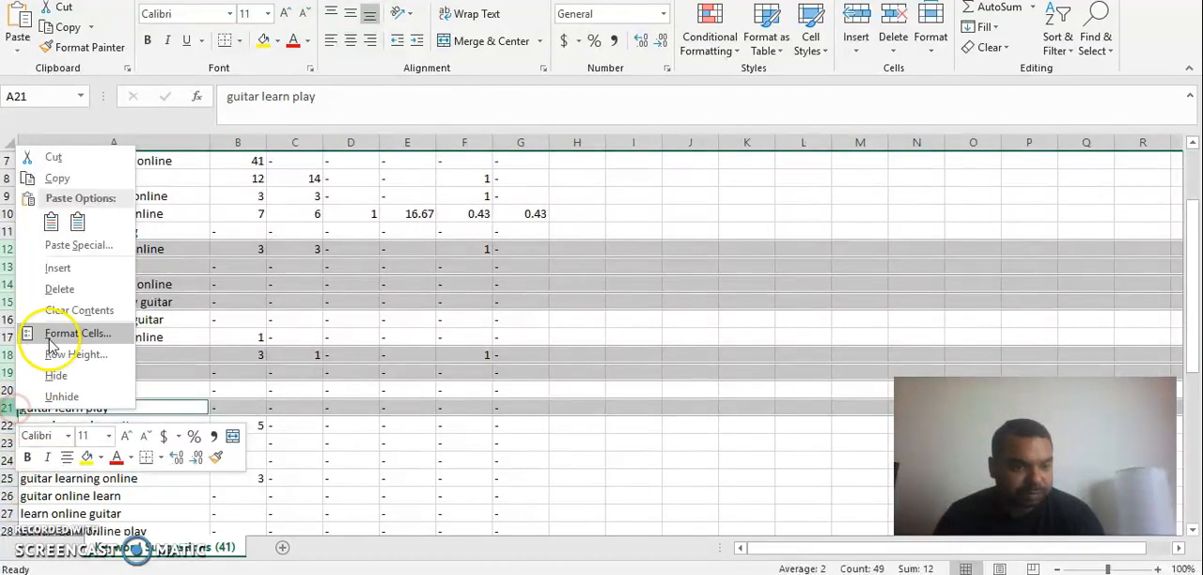
left_click(69, 292)
left_click(94, 372)
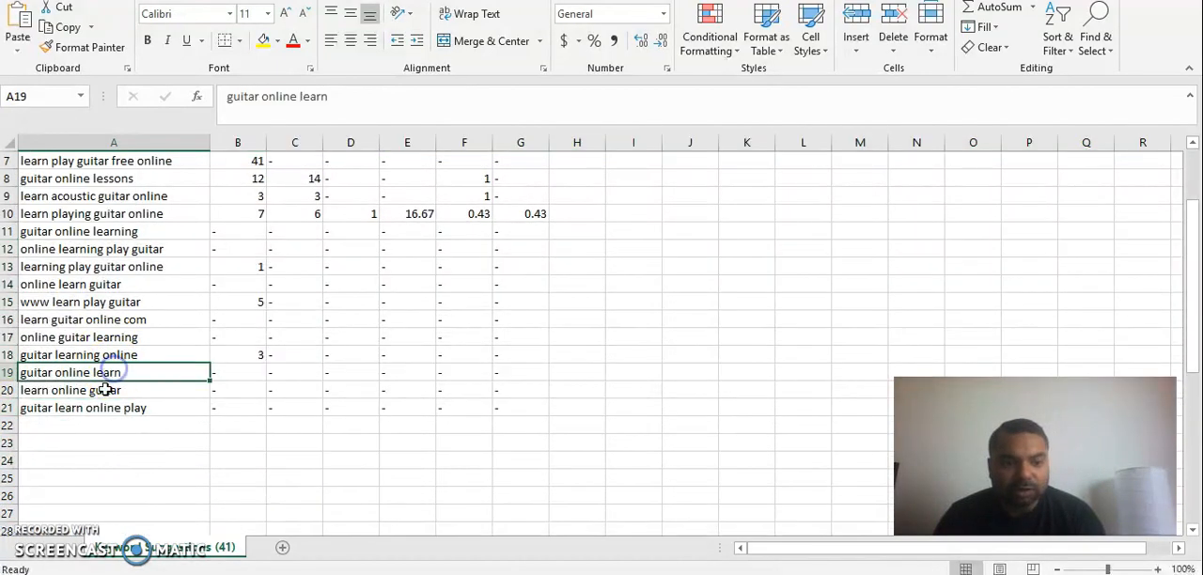
left_click(93, 425)
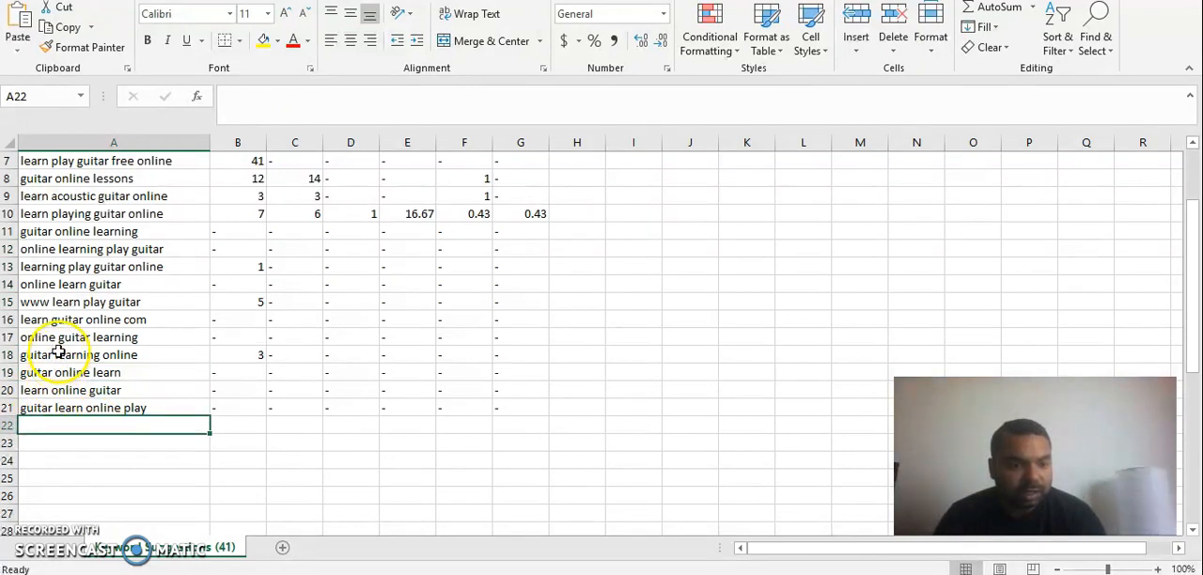
Delete the row for the keyword "www learn play guitar".
left_click(12, 301)
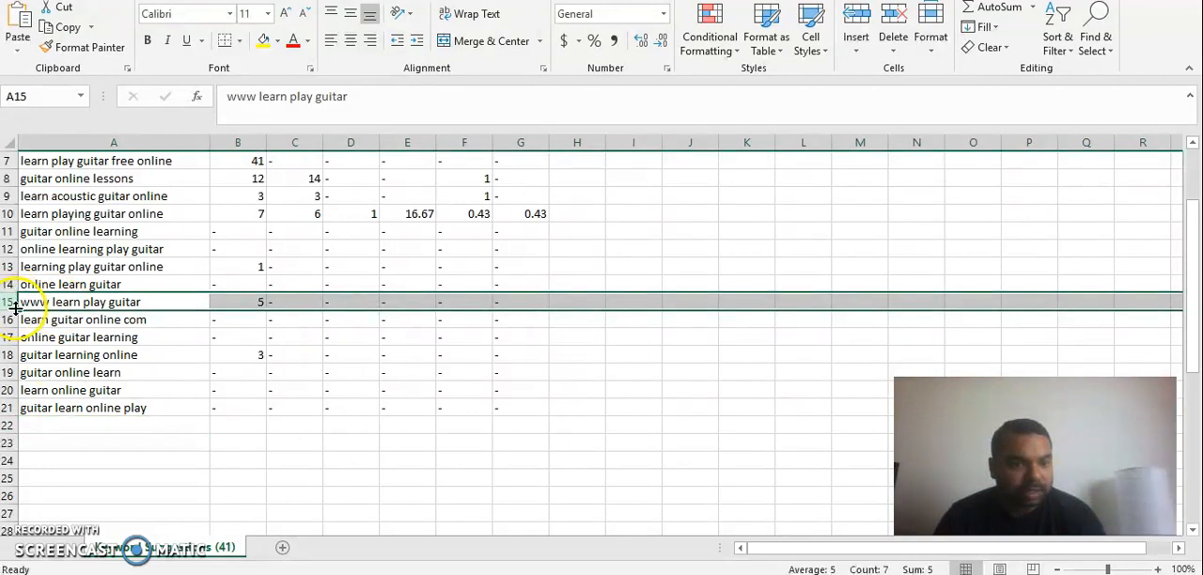
right_click(11, 301)
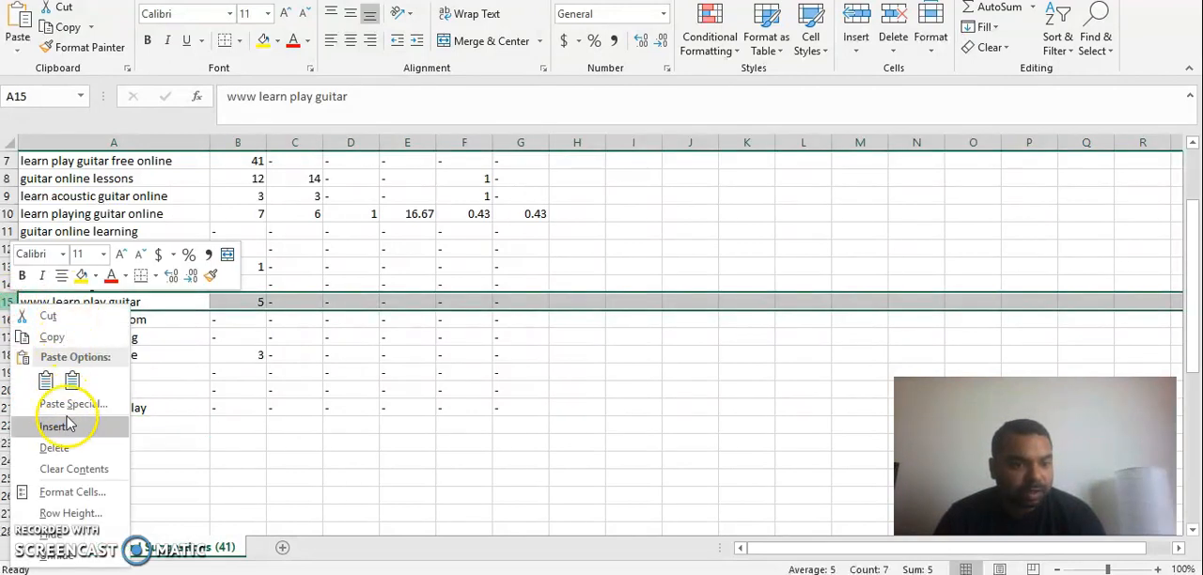
left_click(65, 449)
Review the metrics of the remaining keywords, comparing last month's searches for rows 2 to 7 with those for rows 11 to 20.
scroll(185, 401, "up", 1)
scroll(185, 401, "up", 2)
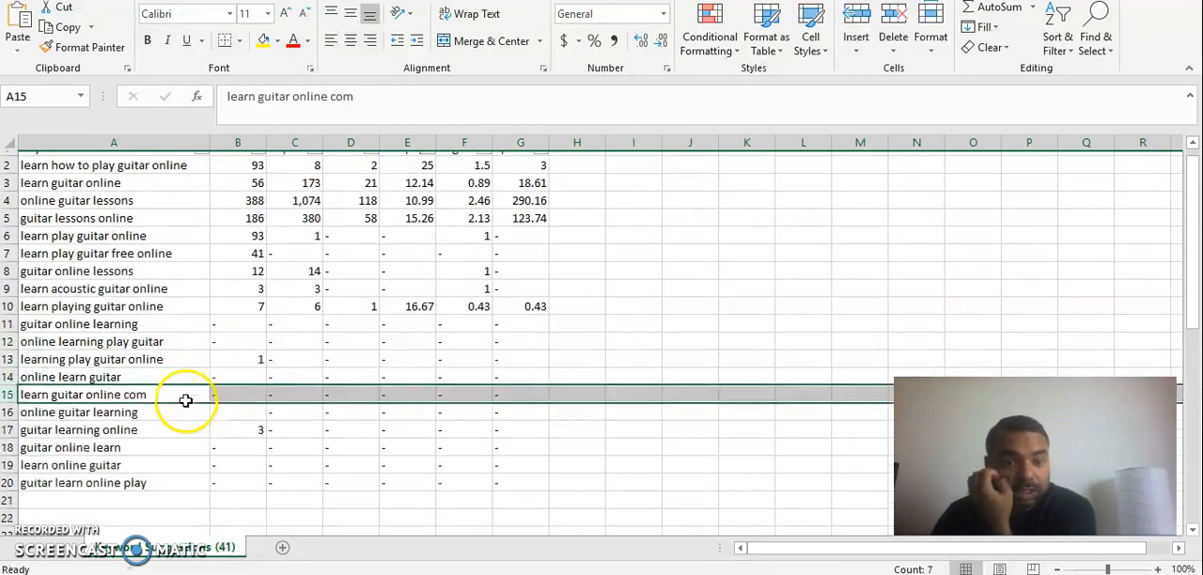
left_click_drag(240, 178, 509, 489)
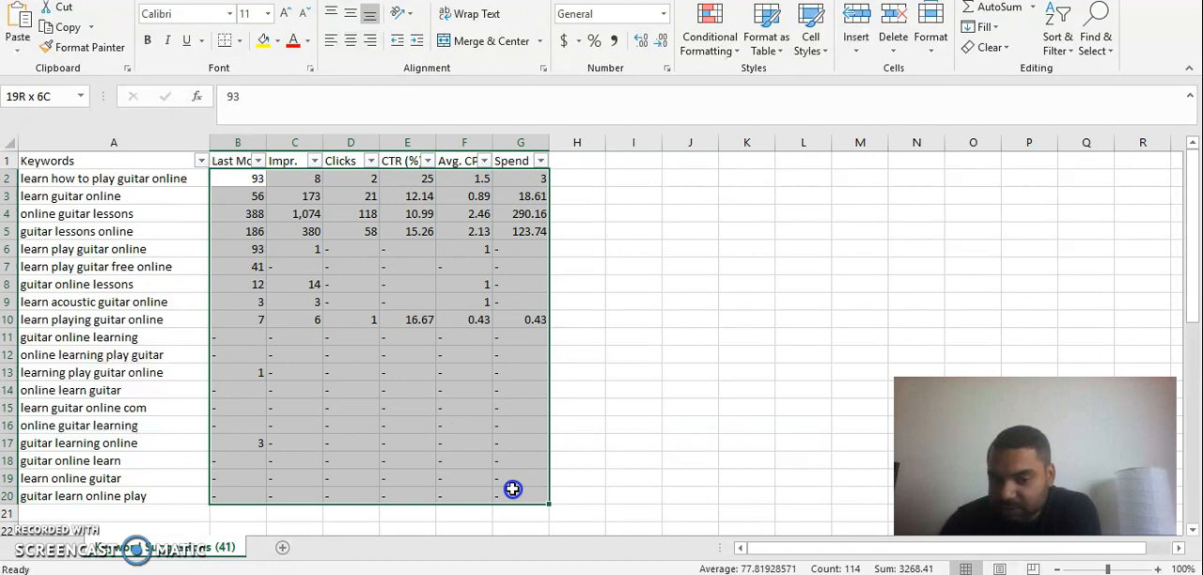
left_click(523, 374)
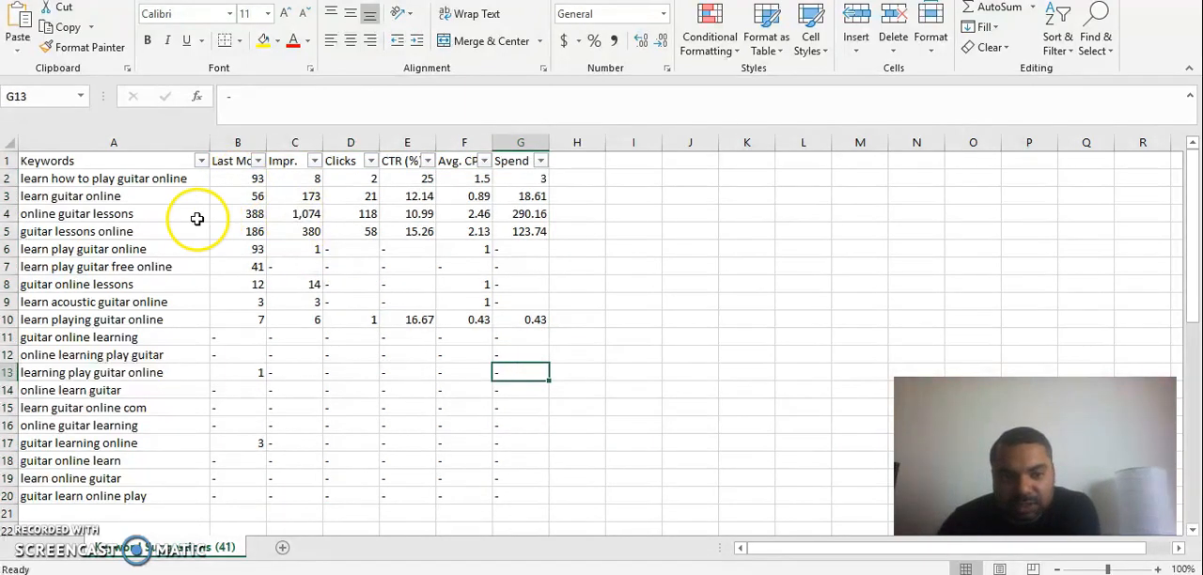
left_click_drag(165, 178, 166, 267)
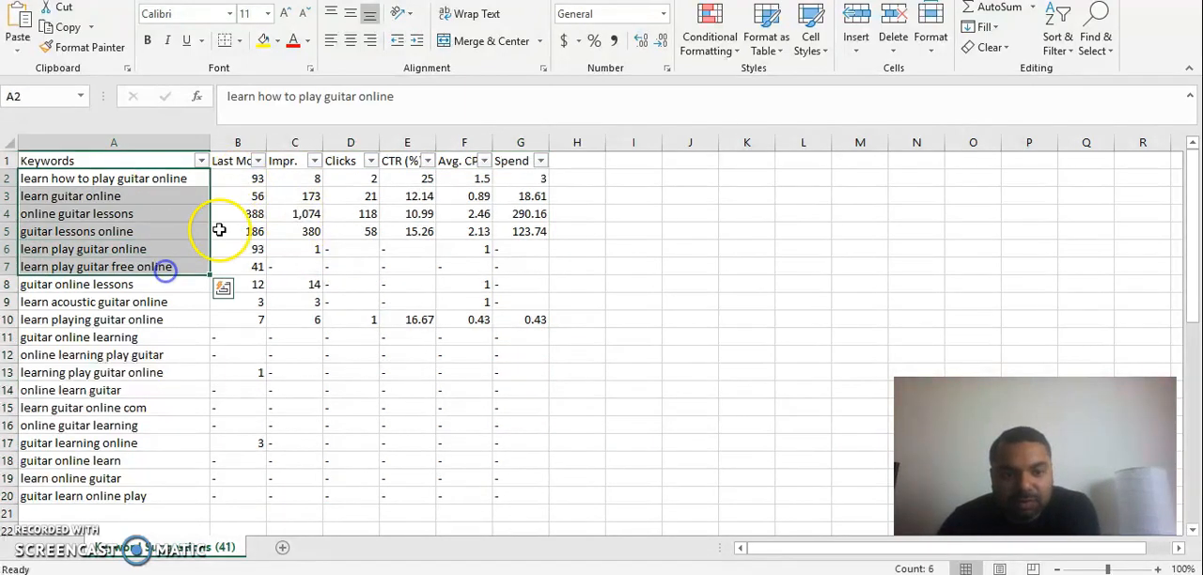
left_click_drag(242, 178, 250, 269)
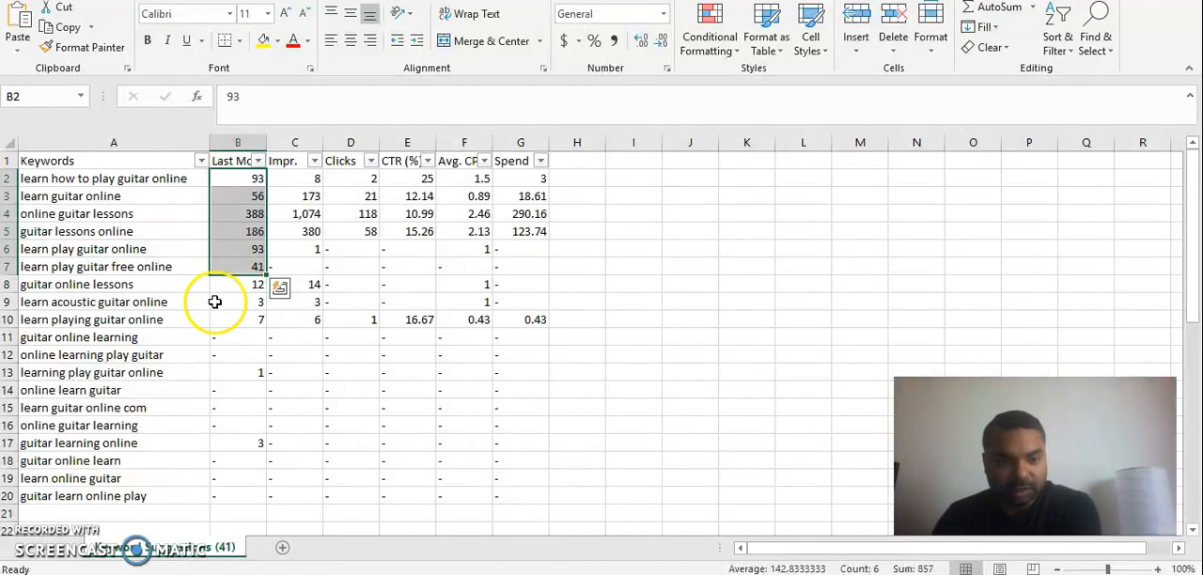
left_click_drag(169, 340, 177, 495)
left_click_drag(250, 338, 244, 493)
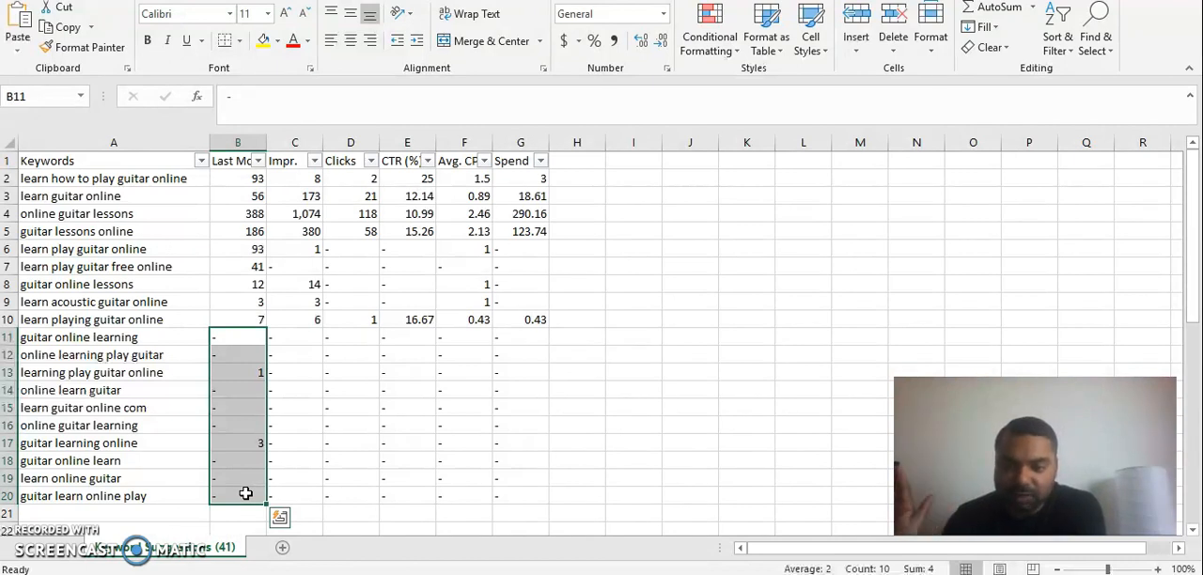
Copy all the remaining keywords in A2:A20, from "learn how to play guitar online" to "guitar learn online play".
left_click(129, 497)
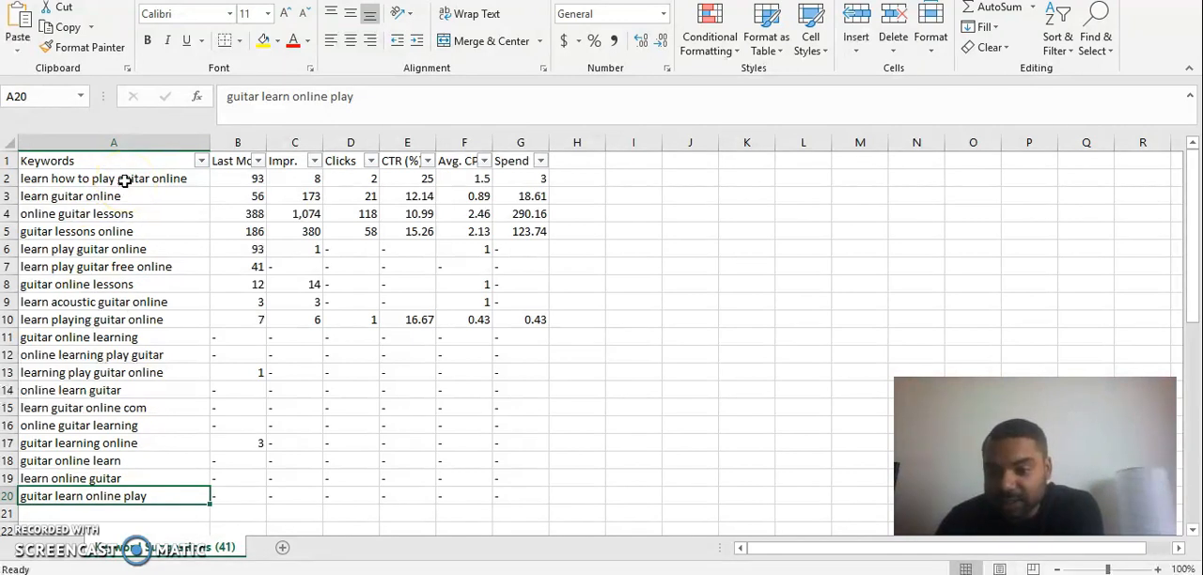
left_click_drag(124, 181, 129, 501)
key("ctrl+c")
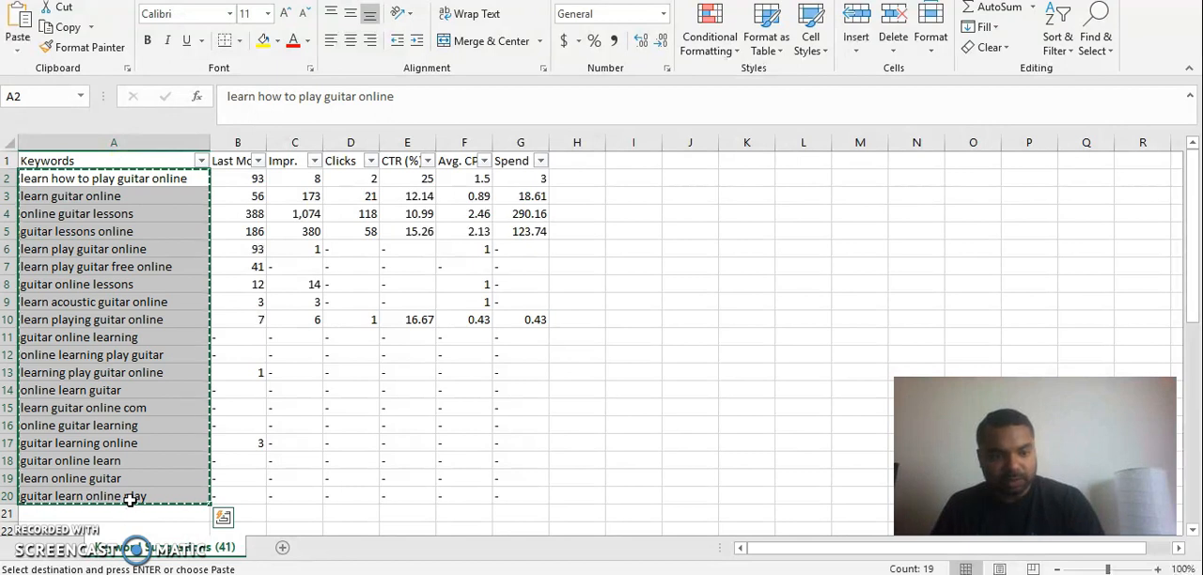
Switch to the browser, search Google in a new tab for "broad match keyword tool" and open the Adwords Broad Keyword Converter result.
key("alt+Tab")
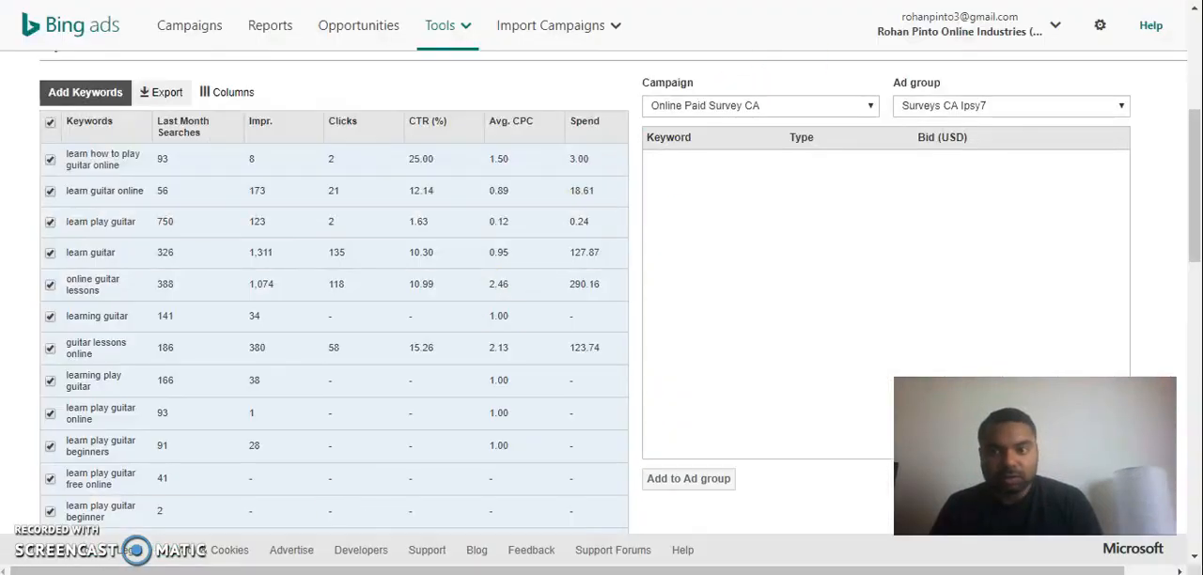
key("ctrl+t")
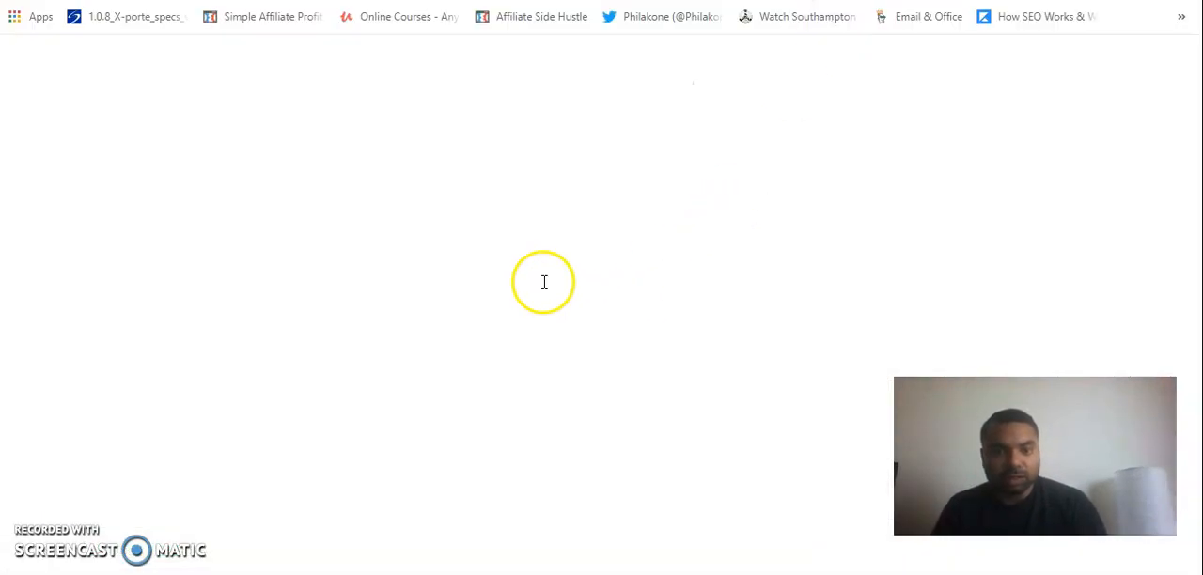
left_click(483, 274)
type("bro")
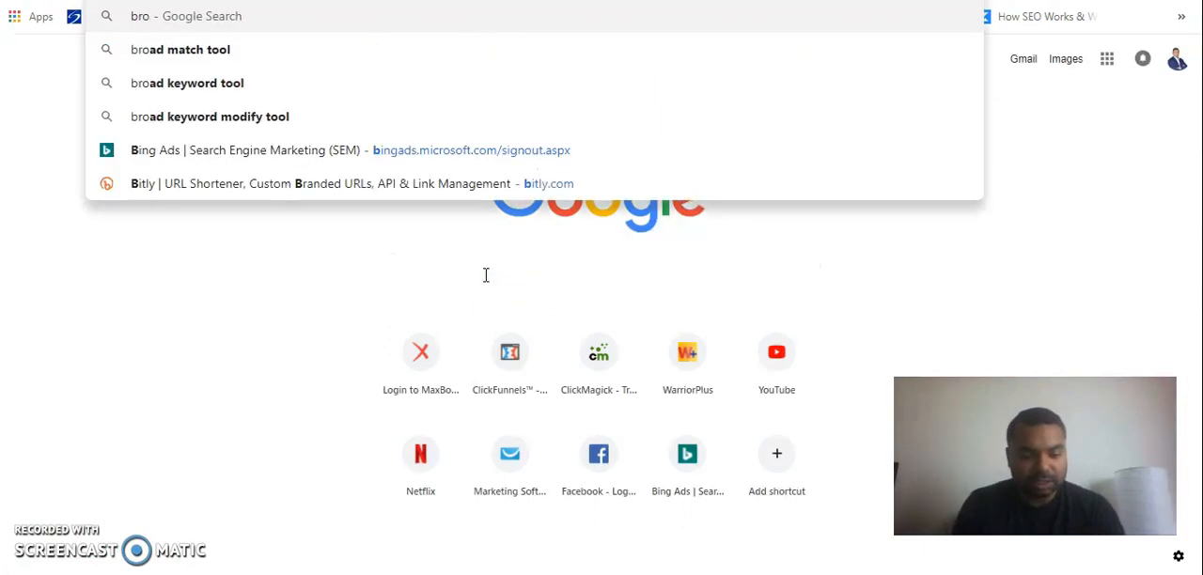
type("ad match keyword tool")
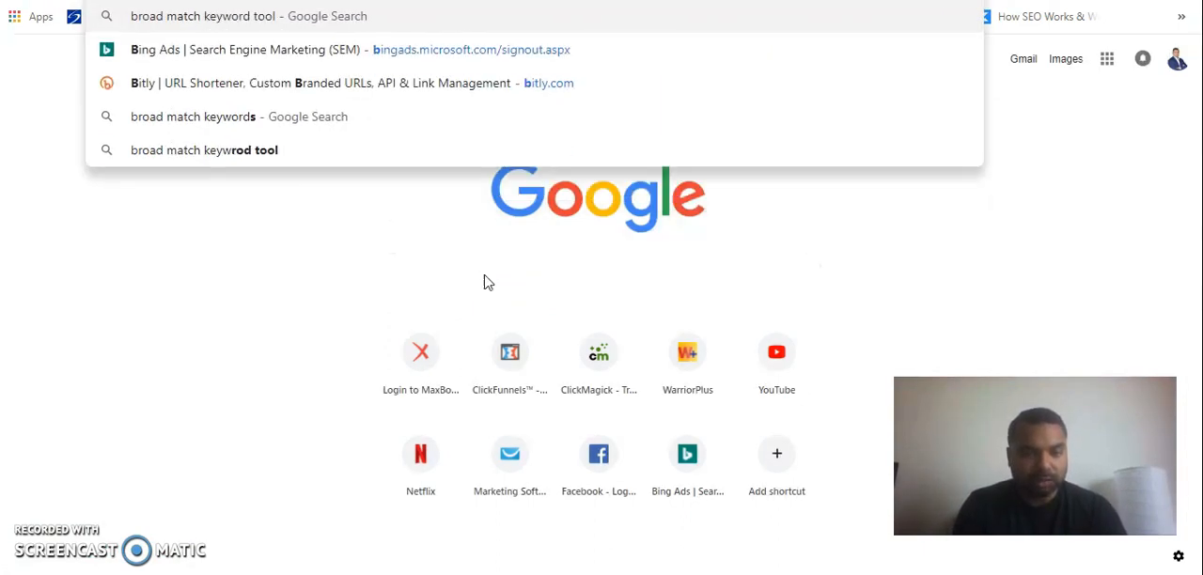
key("Return")
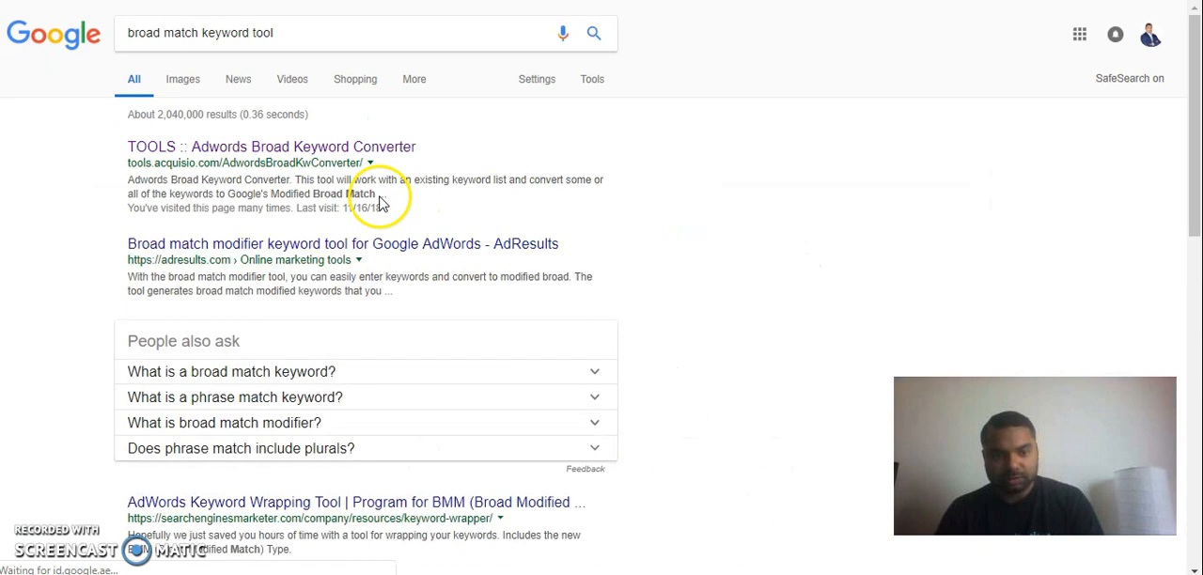
left_click(290, 153)
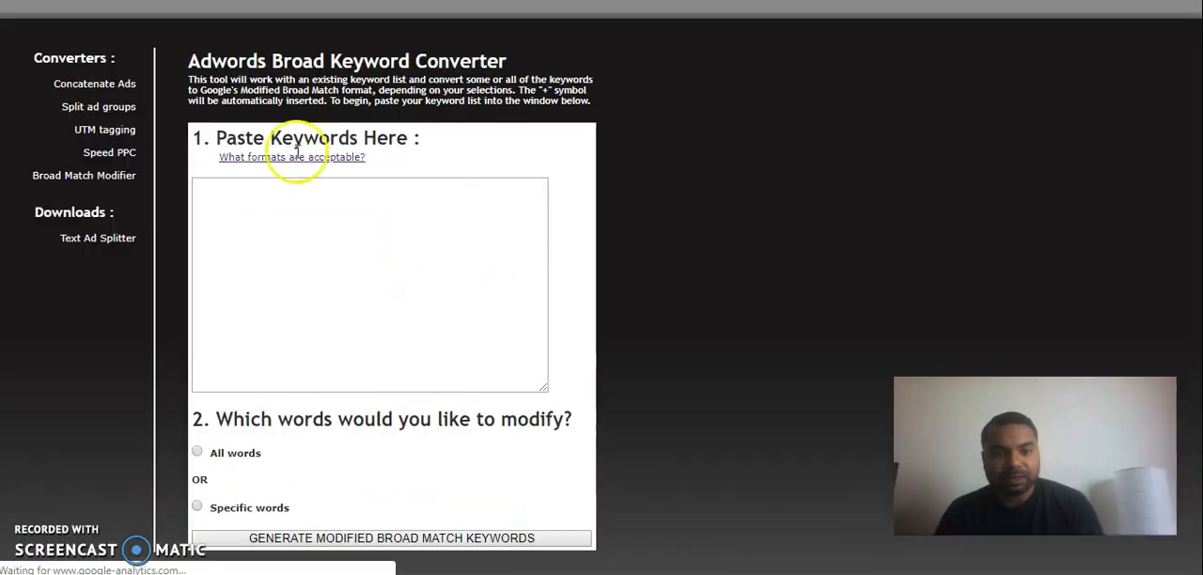
Paste the copied keywords into the converter and generate modified broad match keywords for all words.
left_click(314, 189)
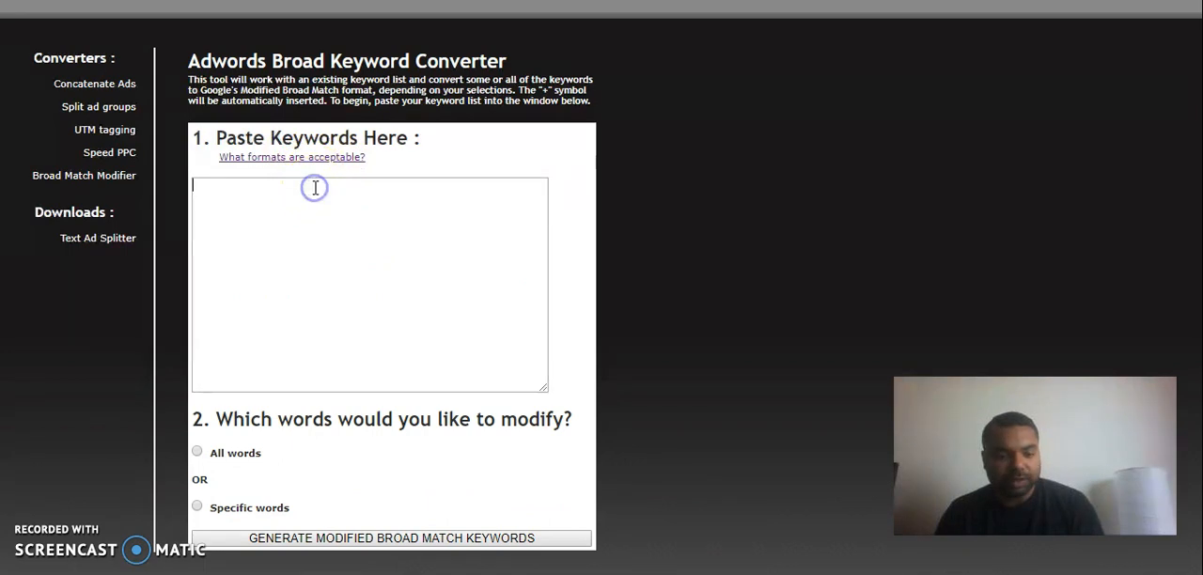
key("ctrl+v")
left_click(196, 452)
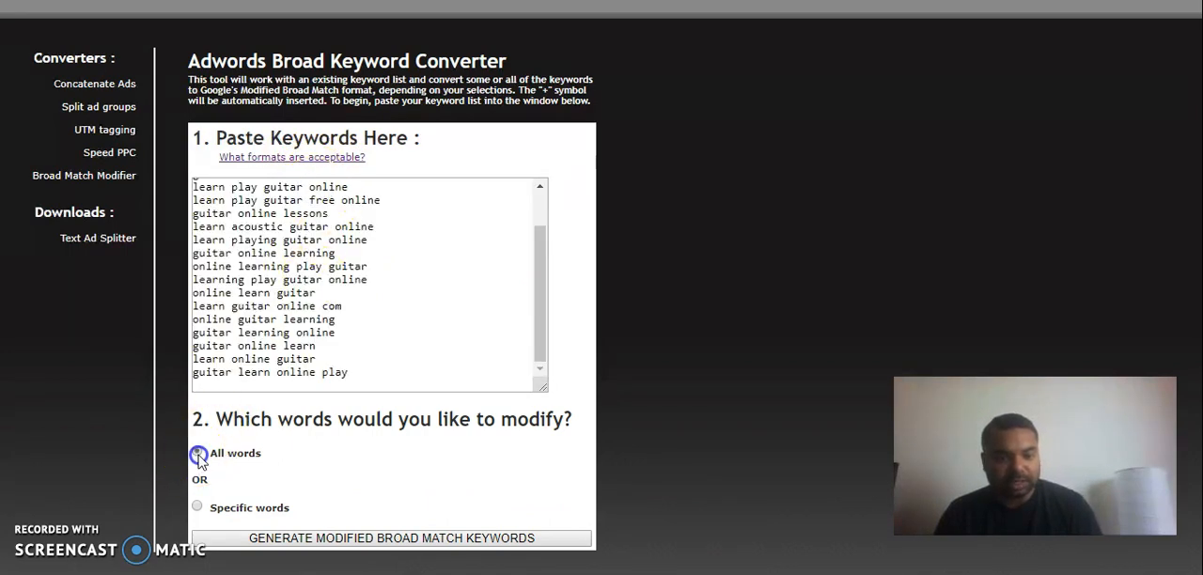
left_click(336, 539)
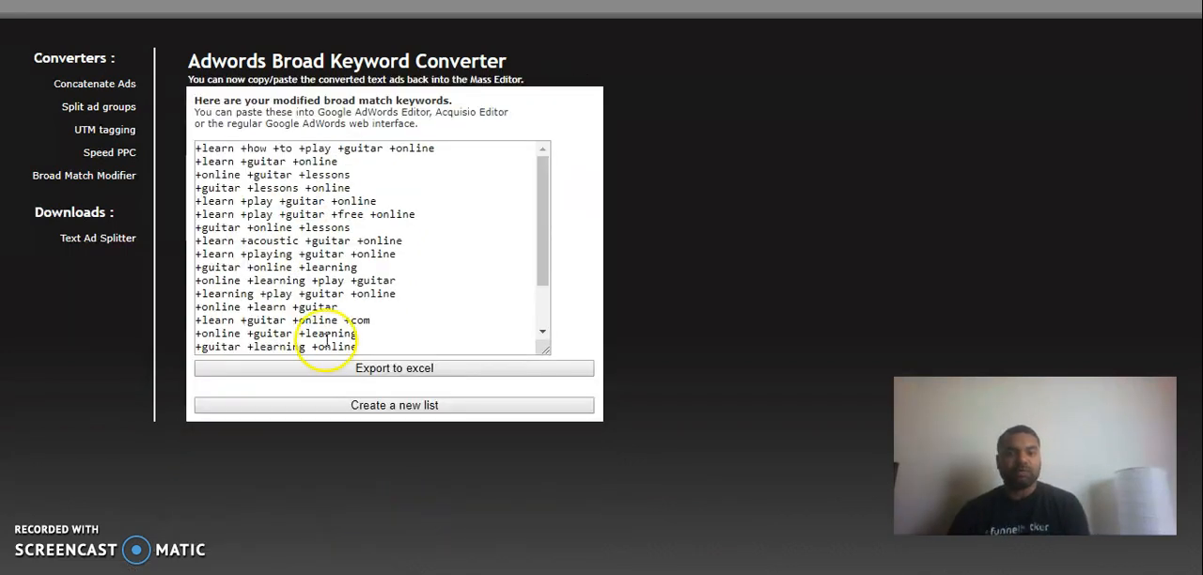
Place the text cursor at the end of the converted list, after "+guitar +learn +online +play".
scroll(424, 317, "down", 2)
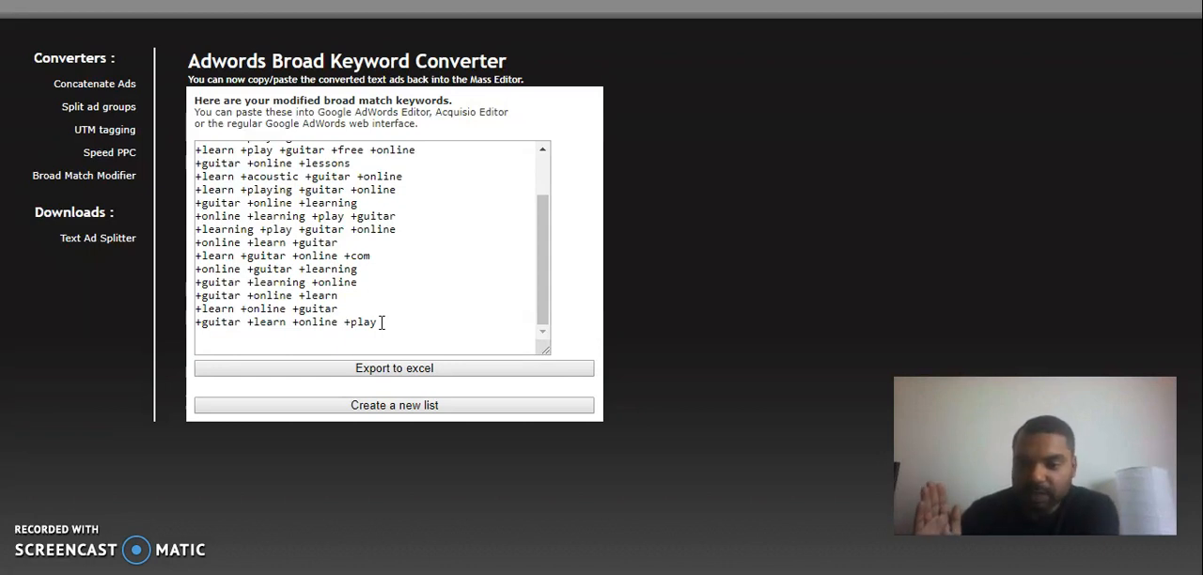
mouse_move(388, 323)
left_mouse_down()
mouse_move(237, 287)
mouse_move(391, 321)
left_mouse_up()
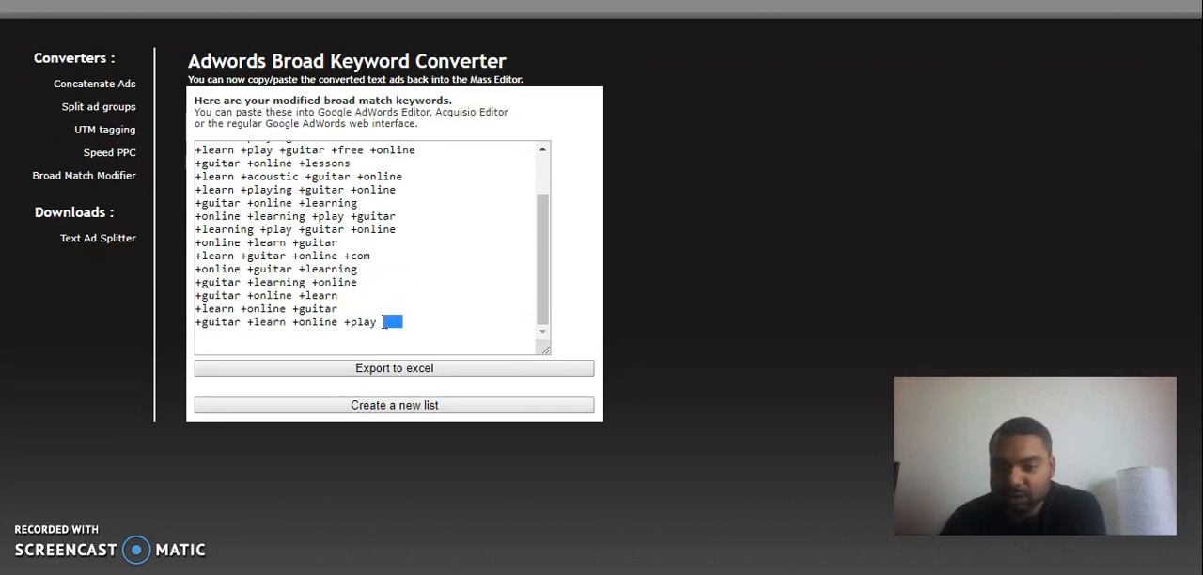
left_click(384, 323)
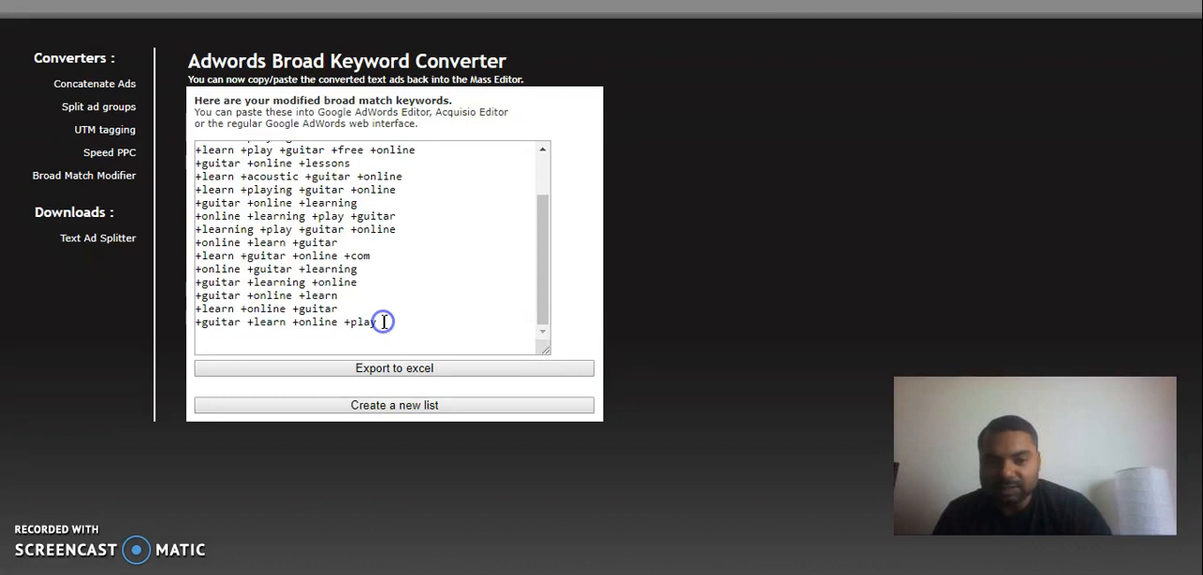